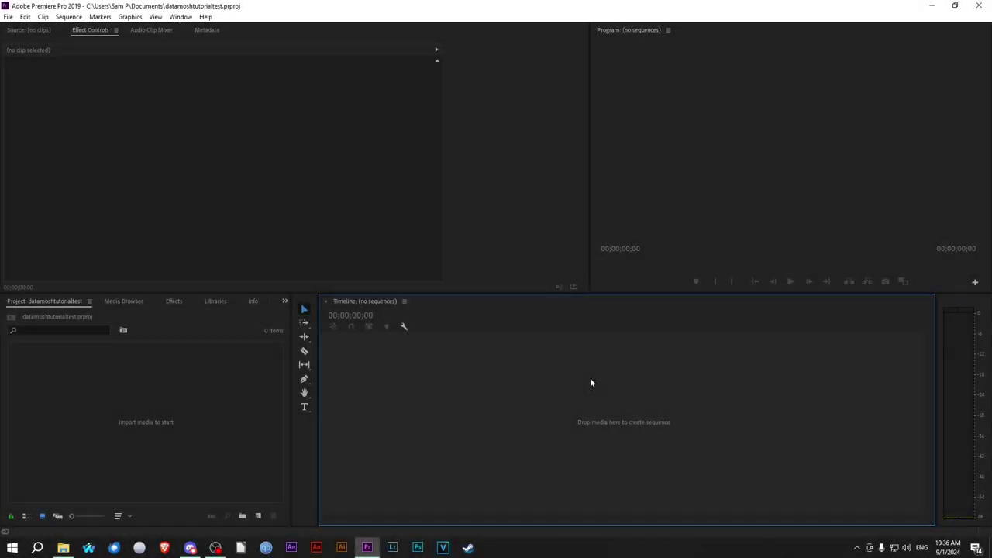
Create a new sequence, Sequence 02, with a 30.00 frames/second timebase
{"action": "key", "text": "ctrl+n"}
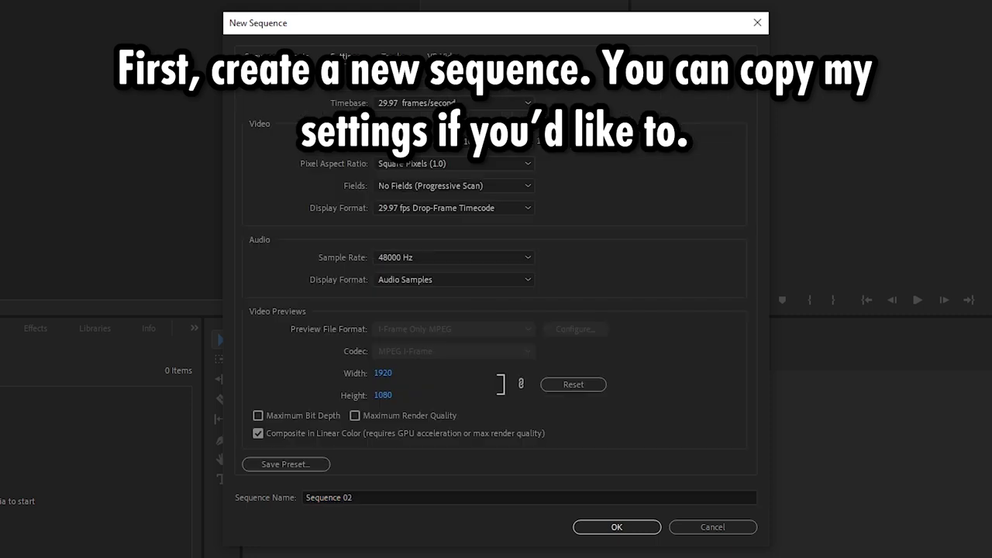
{"action": "left_click", "coordinate": [387, 106]}
{"action": "left_click", "coordinate": [387, 246]}
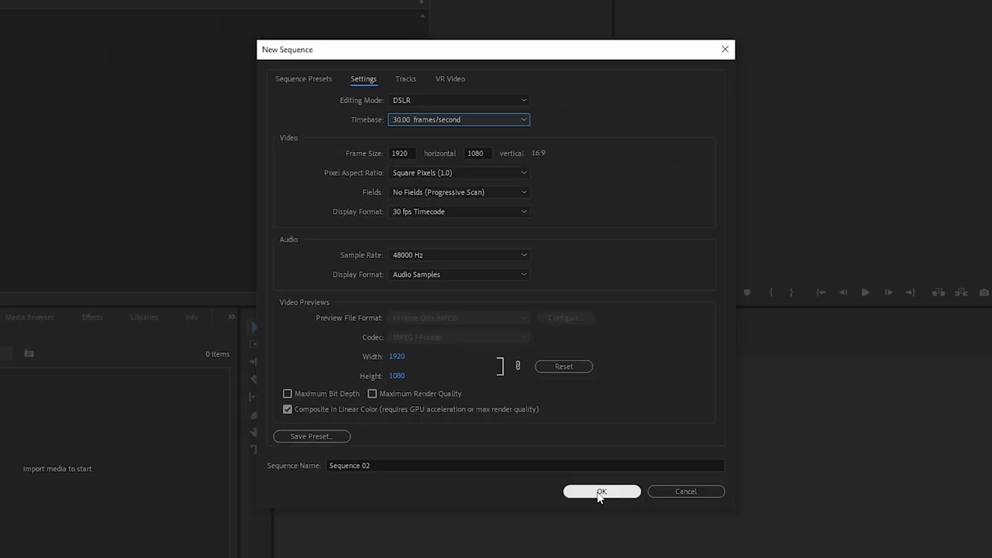
{"action": "left_click", "coordinate": [612, 527]}
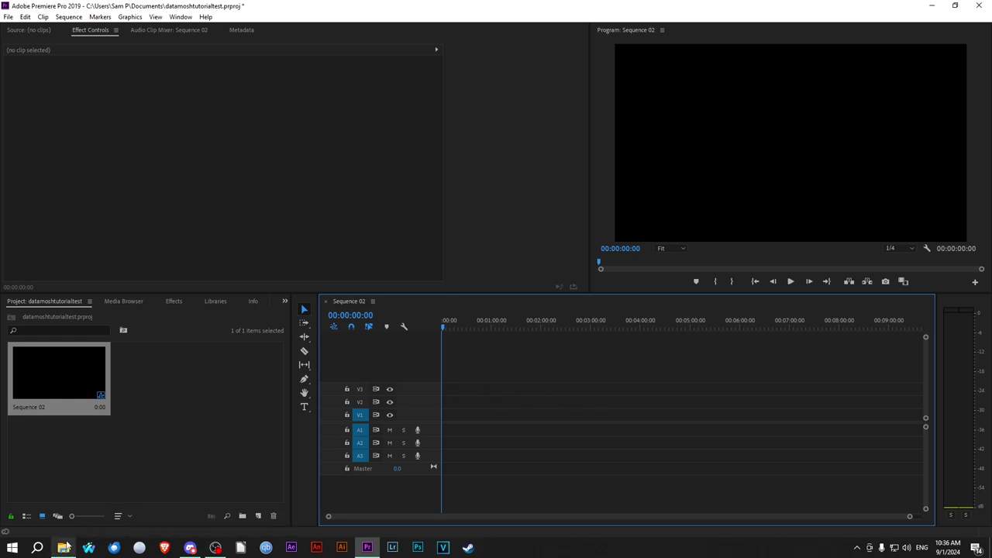
Drag both drone MP4 clips from the Videos For Video folder into Premiere's Project panel
{"action": "mouse_move", "coordinate": [63, 547]}
{"action": "left_click", "coordinate": [82, 496]}
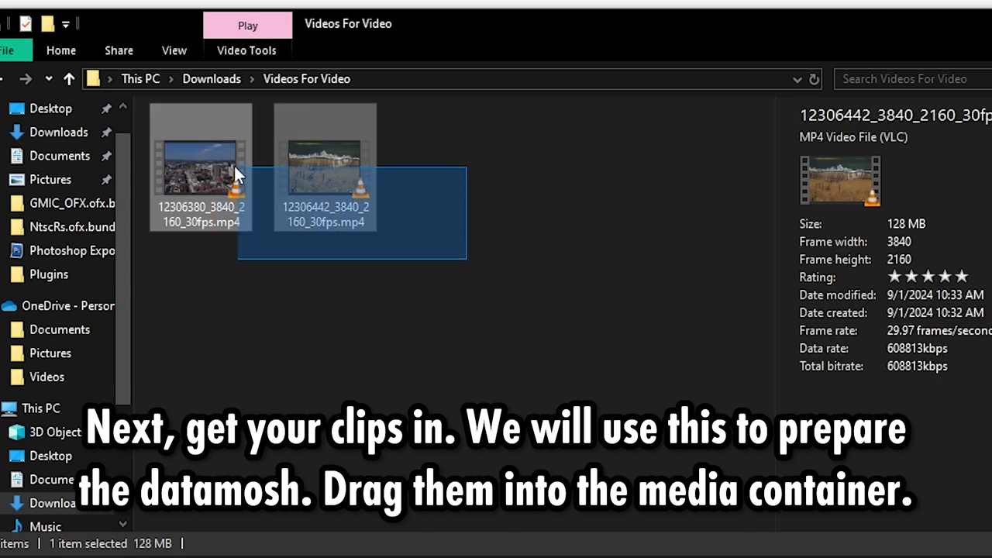
{"action": "left_click_drag", "start_coordinate": [468, 256], "coordinate": [233, 164]}
{"action": "left_click_drag", "start_coordinate": [468, 105], "coordinate": [214, 418]}
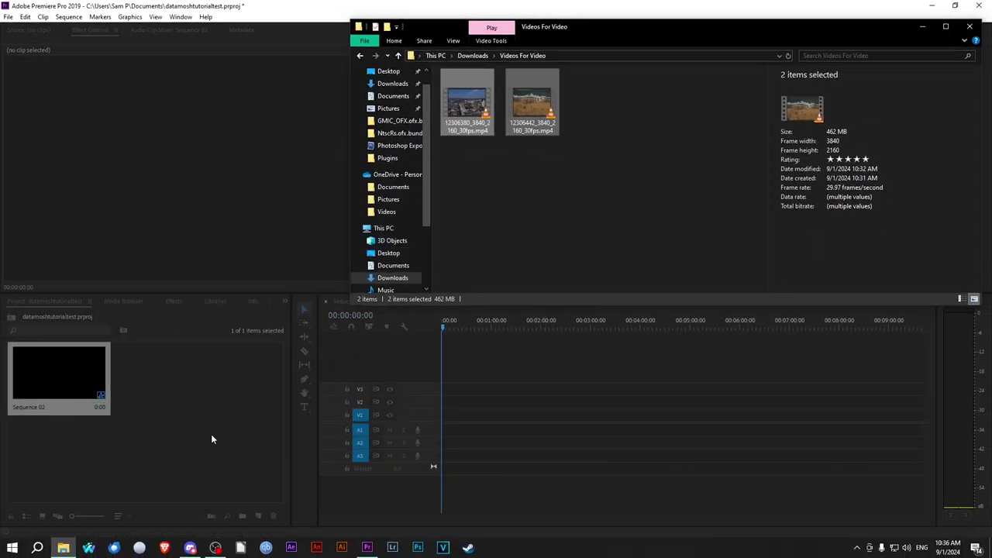
{"action": "left_click", "coordinate": [927, 29]}
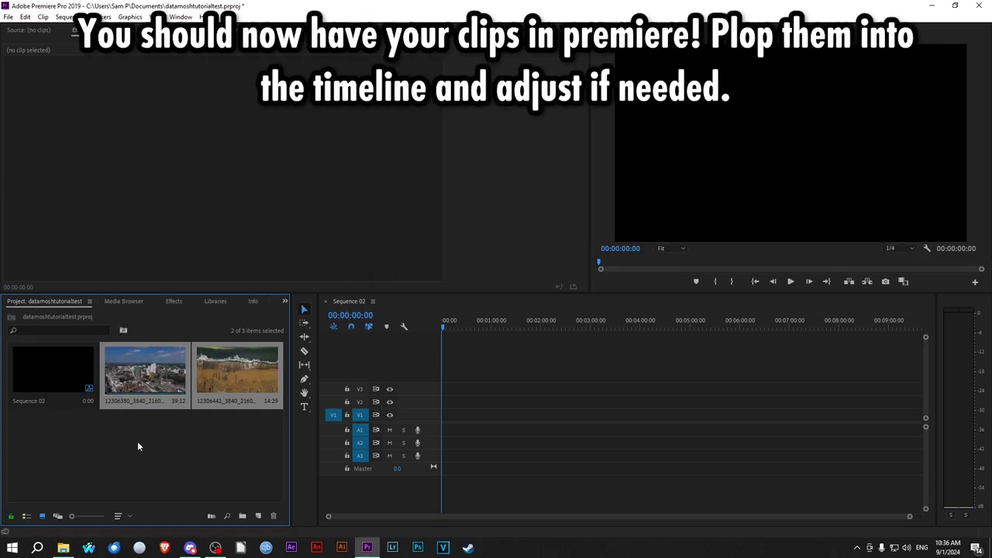
Place the beach clip on V1, keeping the existing sequence settings, and zoom the timeline in
{"action": "left_click", "coordinate": [137, 445]}
{"action": "mouse_move", "coordinate": [266, 354]}
{"action": "left_mouse_down"}
{"action": "mouse_move", "coordinate": [428, 346]}
{"action": "mouse_move", "coordinate": [447, 407]}
{"action": "left_mouse_up"}
{"action": "left_click", "coordinate": [580, 294]}
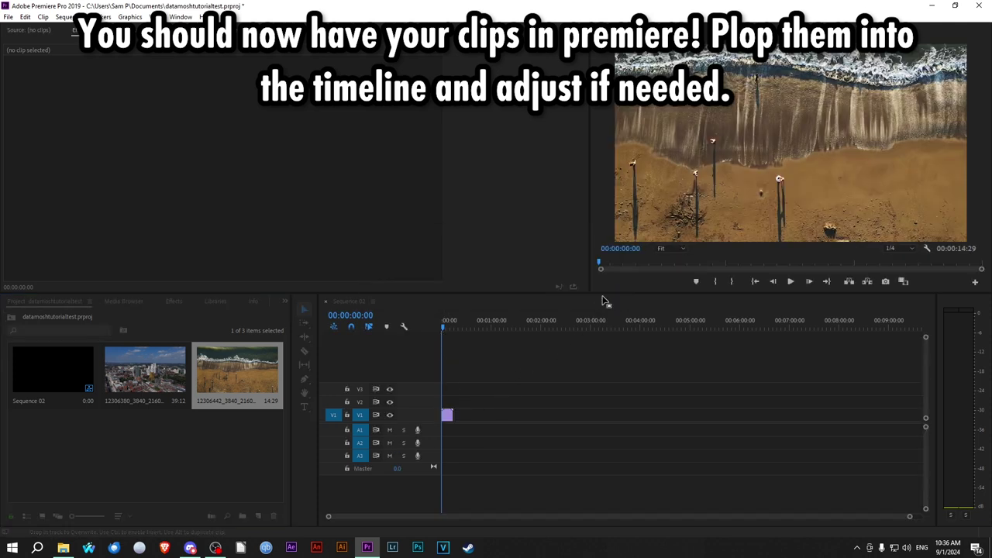
{"action": "left_click_drag", "start_coordinate": [902, 518], "coordinate": [813, 513]}
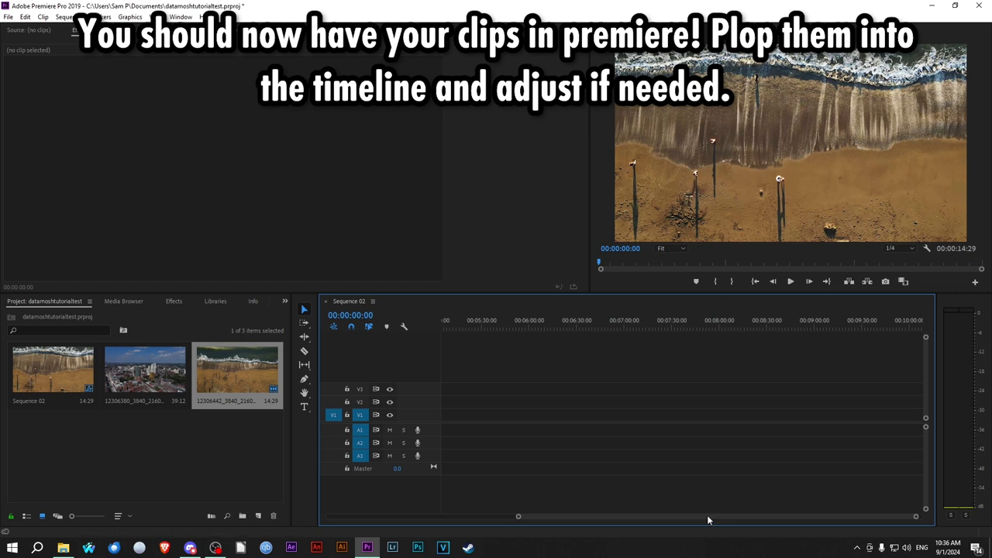
{"action": "left_click_drag", "start_coordinate": [706, 515], "coordinate": [487, 513]}
{"action": "left_click_drag", "start_coordinate": [714, 517], "coordinate": [456, 516]}
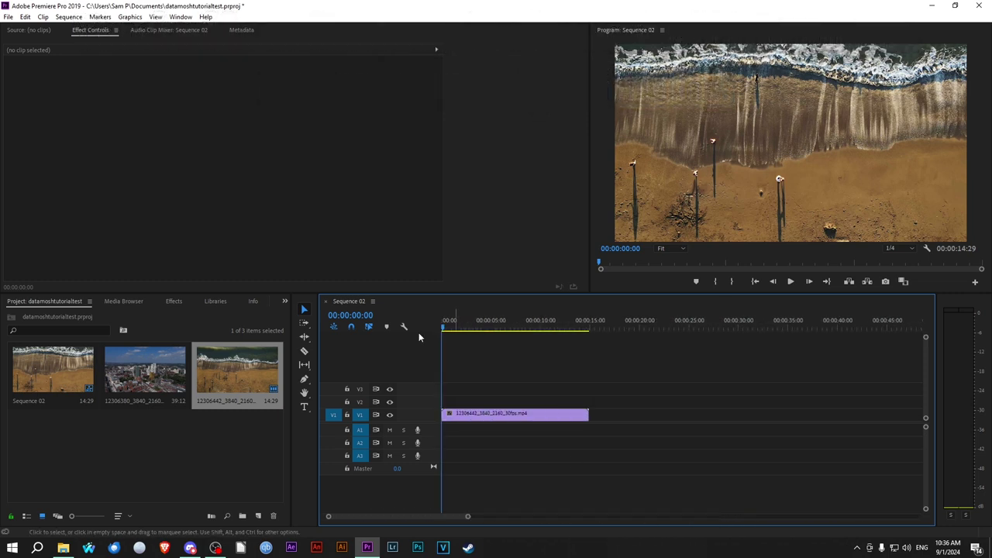
Move the playhead to 00:00:02:15 and bring the city clip into the sequence
{"action": "left_click", "coordinate": [350, 315]}
{"action": "type", "text": "215"}
{"action": "key", "text": "Return"}
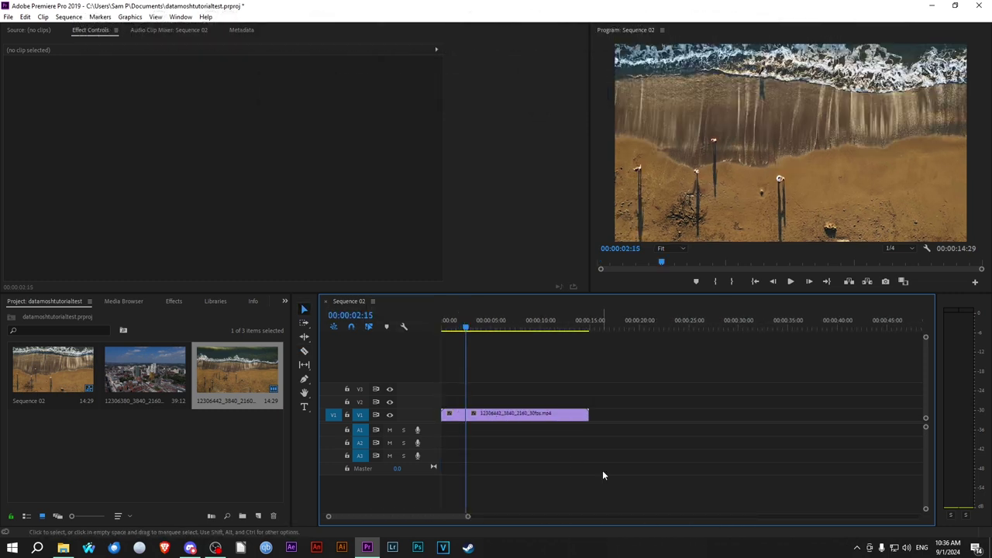
{"action": "mouse_move", "coordinate": [145, 369]}
{"action": "left_mouse_down"}
{"action": "mouse_move", "coordinate": [454, 390]}
{"action": "mouse_move", "coordinate": [453, 414]}
{"action": "left_mouse_up"}
Play the edited sequence back from the start and check the V1 clip's options
{"action": "key", "text": "Home"}
{"action": "key", "text": "space"}
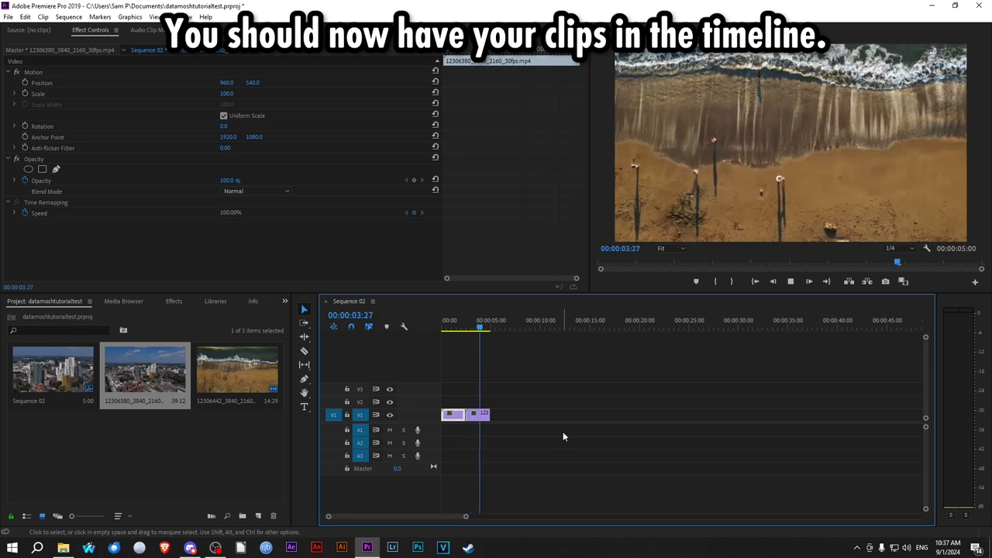
{"action": "key", "text": "space"}
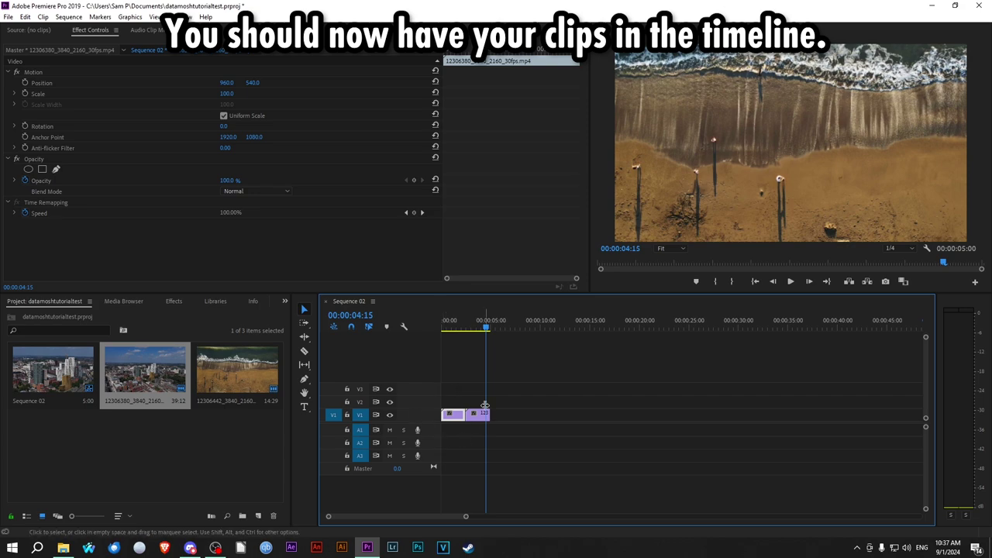
{"action": "right_click", "coordinate": [478, 416]}
{"action": "left_click", "coordinate": [485, 418]}
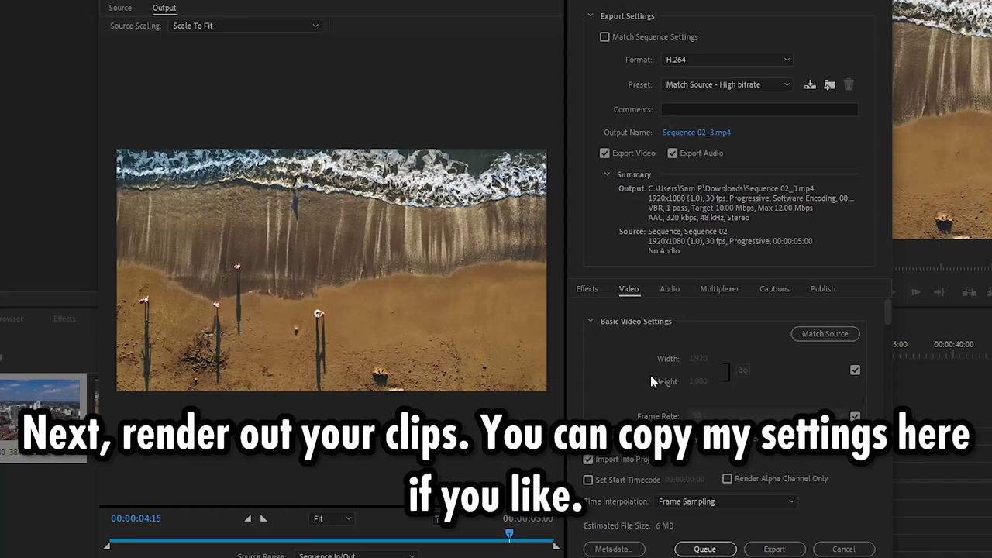
Export the sequence as H.264 to Sequence 02_3.mp4, imported into the project
{"action": "scroll", "coordinate": [650, 379], "scroll_direction": "down", "scroll_amount": 5}
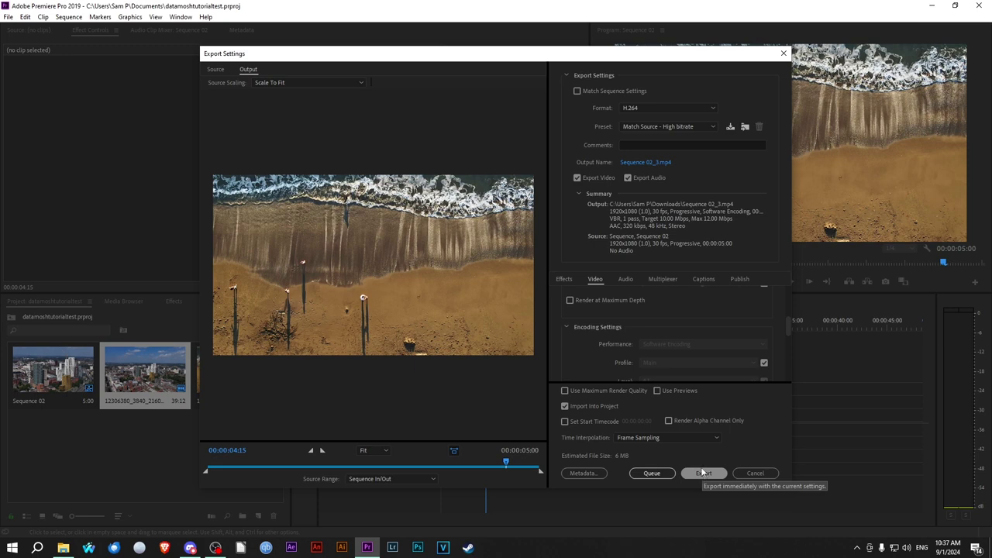
{"action": "left_click", "coordinate": [704, 473]}
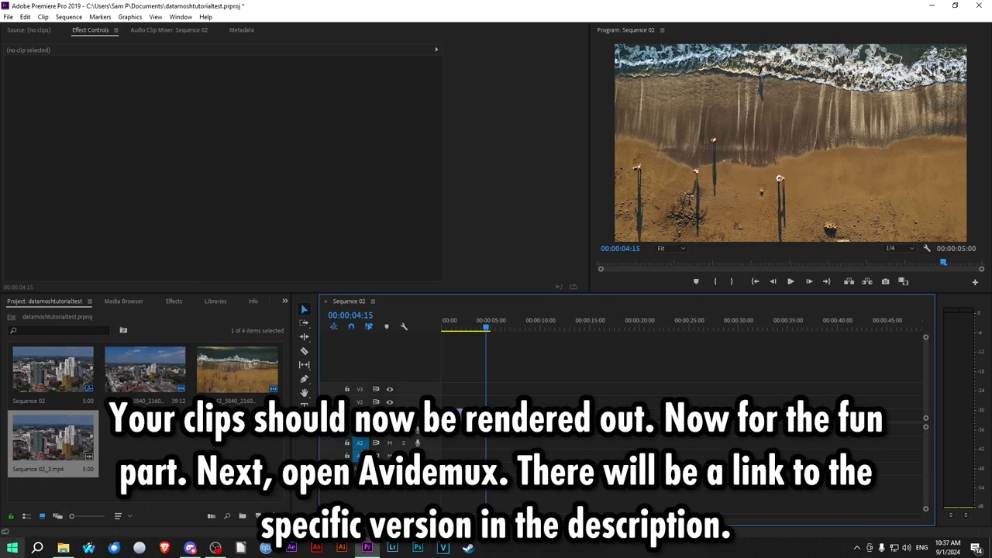
Launch Avidemux from the Start search
{"action": "key", "text": "super"}
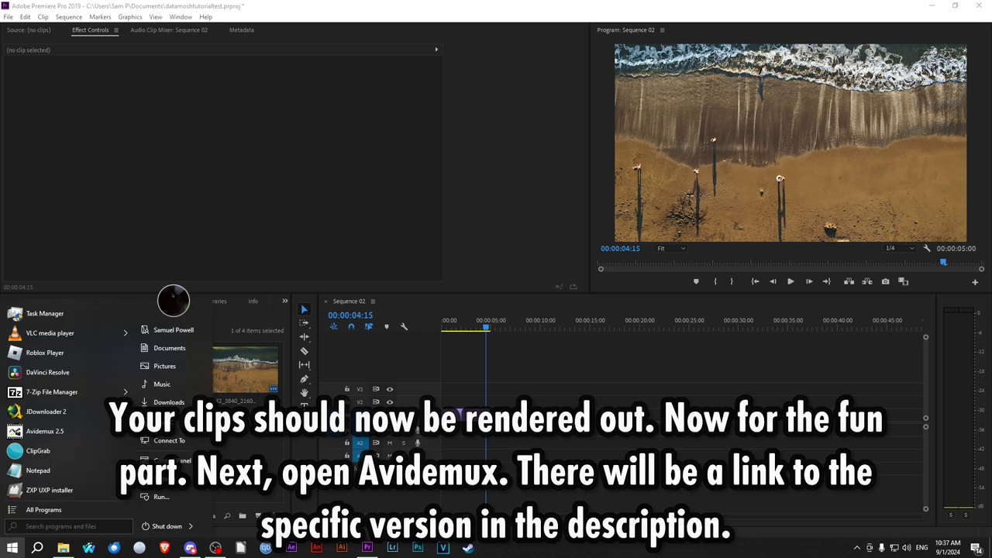
{"action": "type", "text": "avidem"}
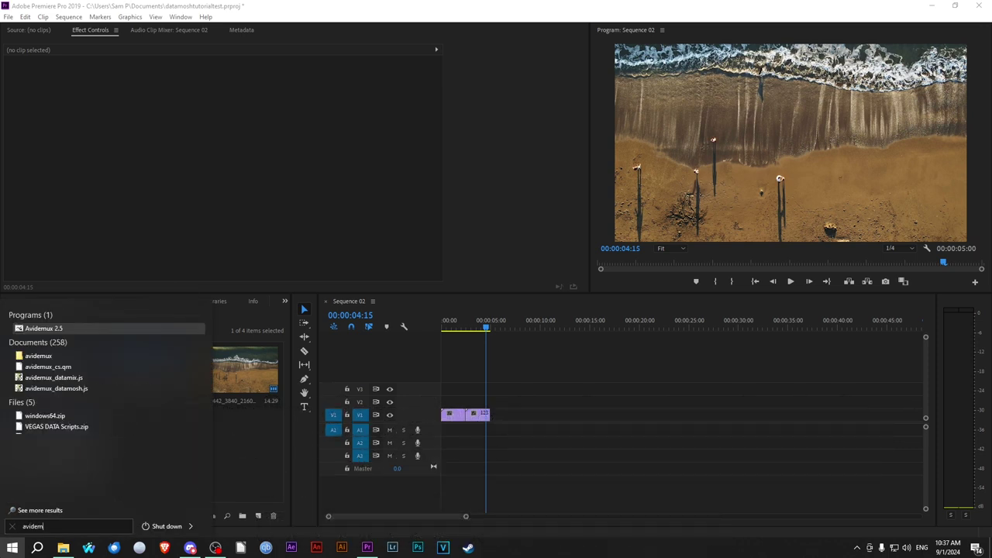
{"action": "key", "text": "Return"}
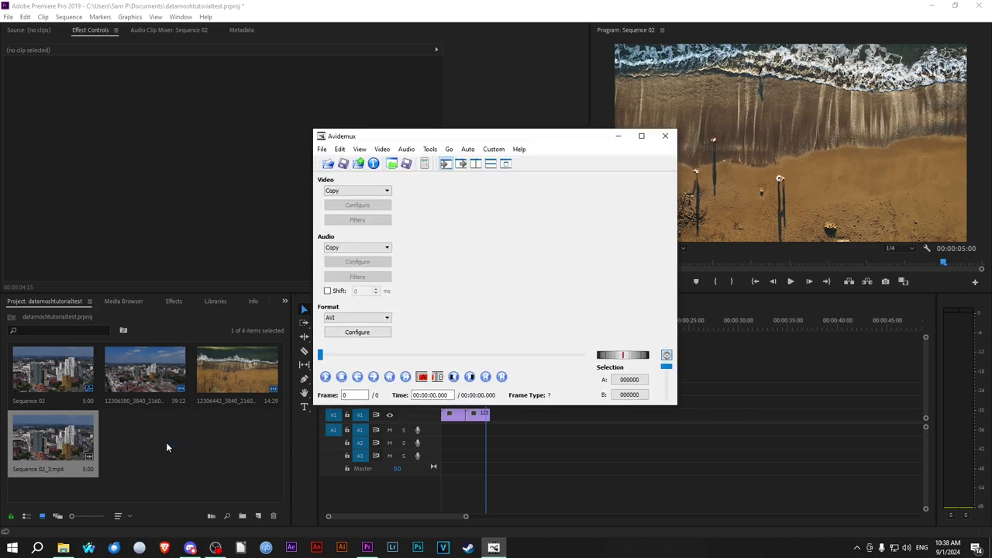
Open Sequence 02_3.mp4, declining H.264 safe mode and agreeing to update the index
{"action": "left_click", "coordinate": [328, 164]}
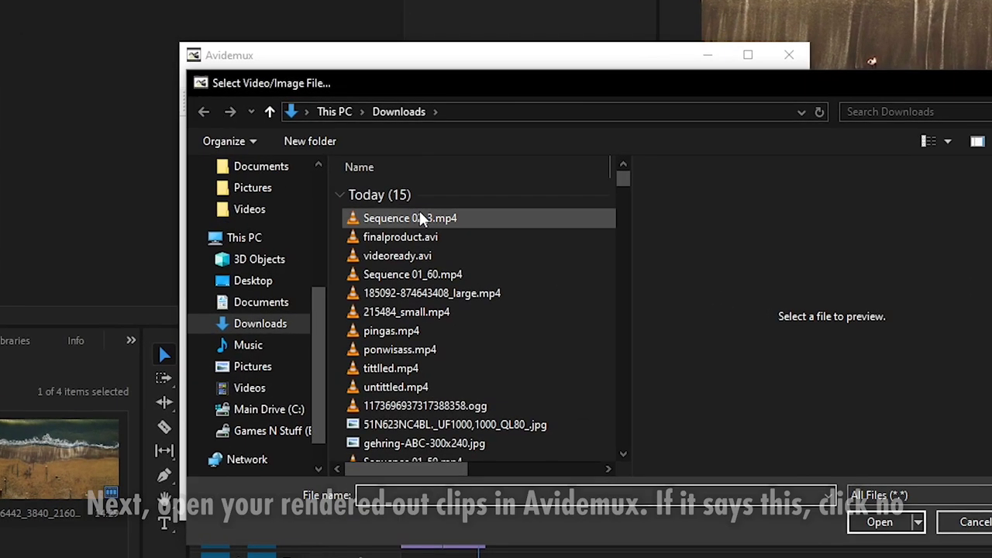
{"action": "left_click", "coordinate": [422, 220]}
{"action": "left_click", "coordinate": [880, 521]}
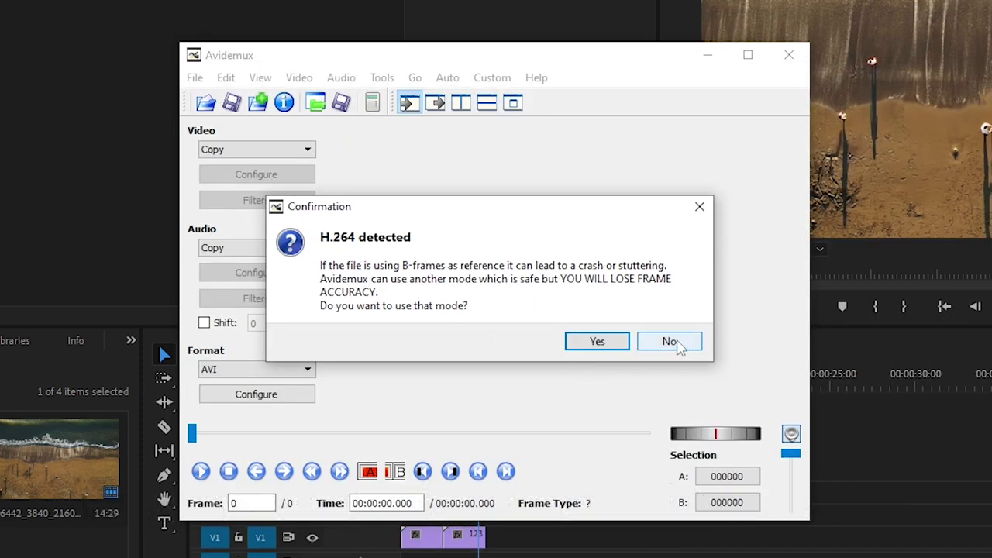
{"action": "left_click", "coordinate": [671, 342]}
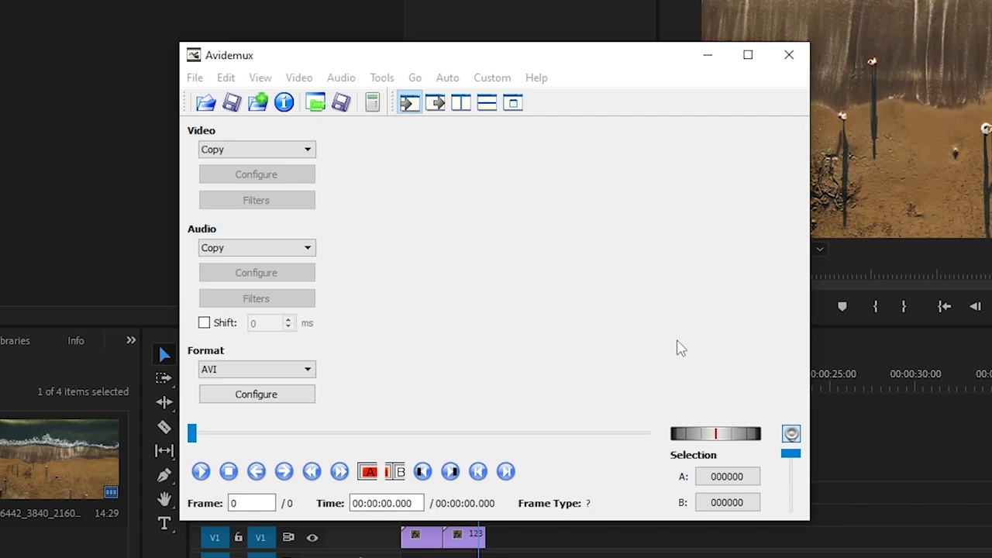
{"action": "left_click", "coordinate": [546, 322]}
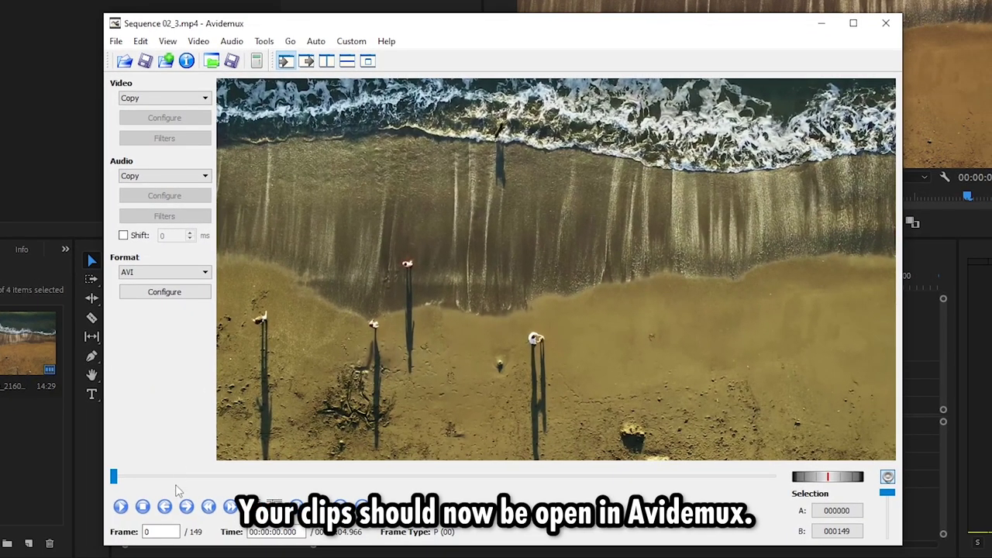
{"action": "key", "text": "Right"}
{"action": "key", "text": "Right"}
{"action": "key", "text": "Right"}
{"action": "key", "text": "Right"}
{"action": "key", "text": "Right"}
{"action": "key", "text": "Right"}
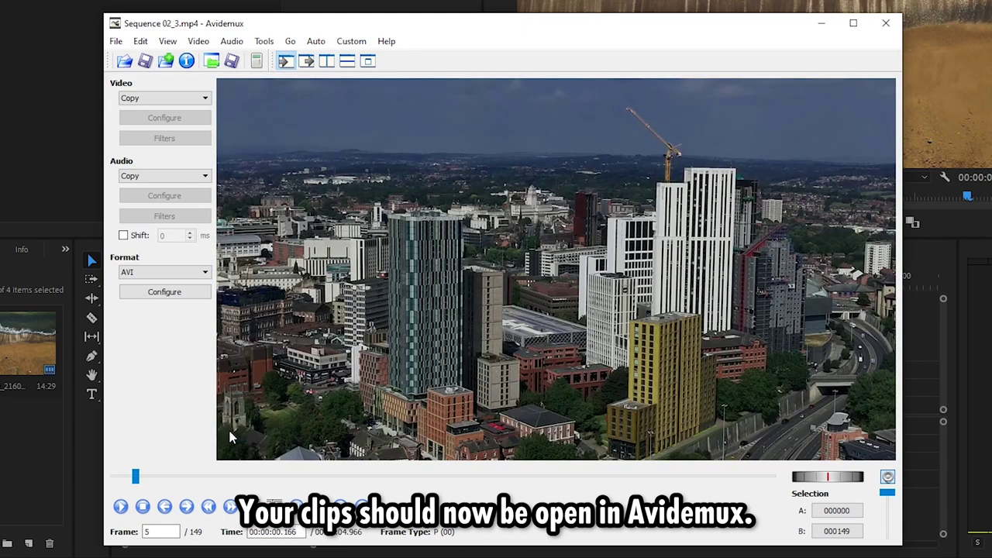
{"action": "key", "text": "Right"}
{"action": "key", "text": "Right"}
{"action": "key", "text": "Right"}
{"action": "key", "text": "Right"}
{"action": "key", "text": "Right"}
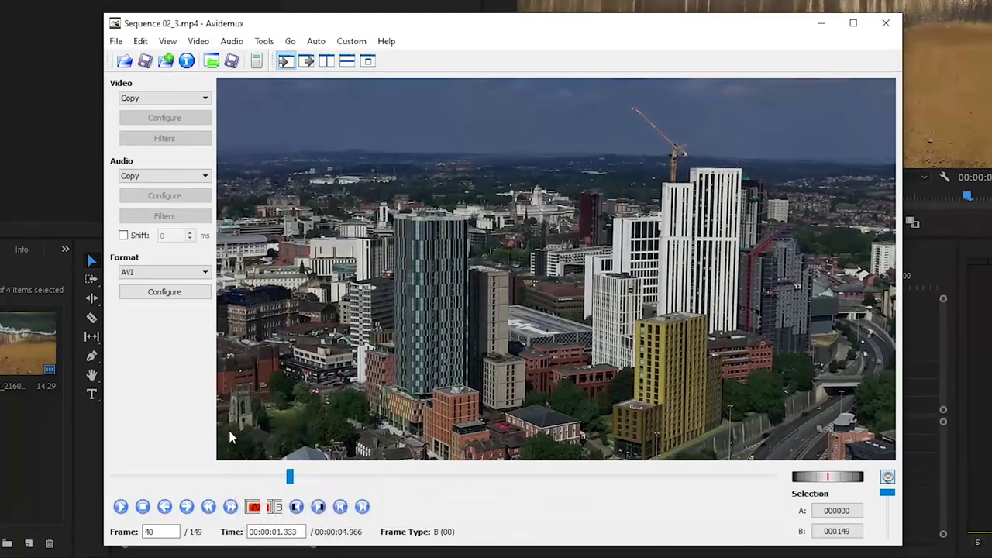
{"action": "key", "text": "space"}
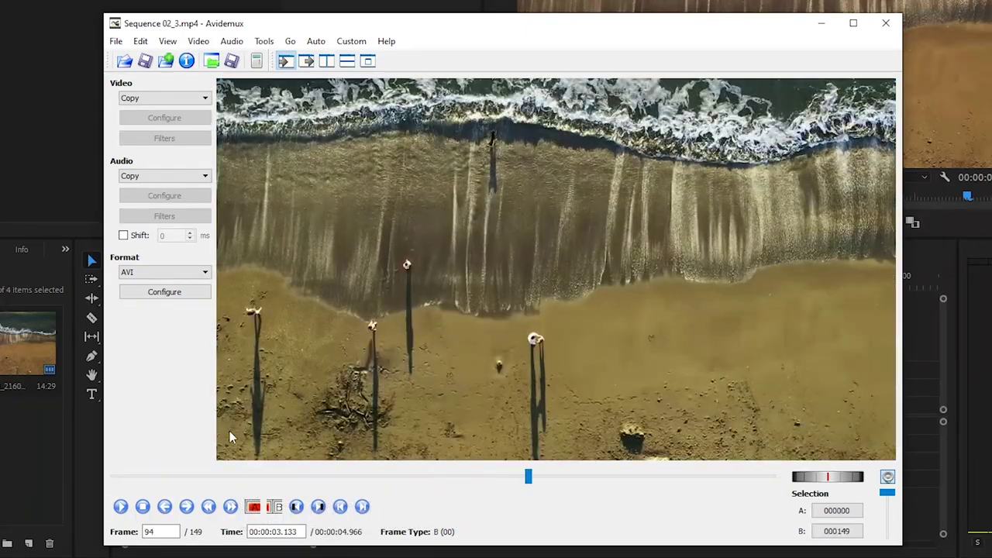
{"action": "key", "text": "Left"}
{"action": "key", "text": "Left"}
{"action": "key", "text": "Left"}
{"action": "key", "text": "Left"}
{"action": "key", "text": "Left"}
{"action": "key", "text": "Left"}
{"action": "key", "text": "Left"}
{"action": "key", "text": "Left"}
{"action": "key", "text": "Left"}
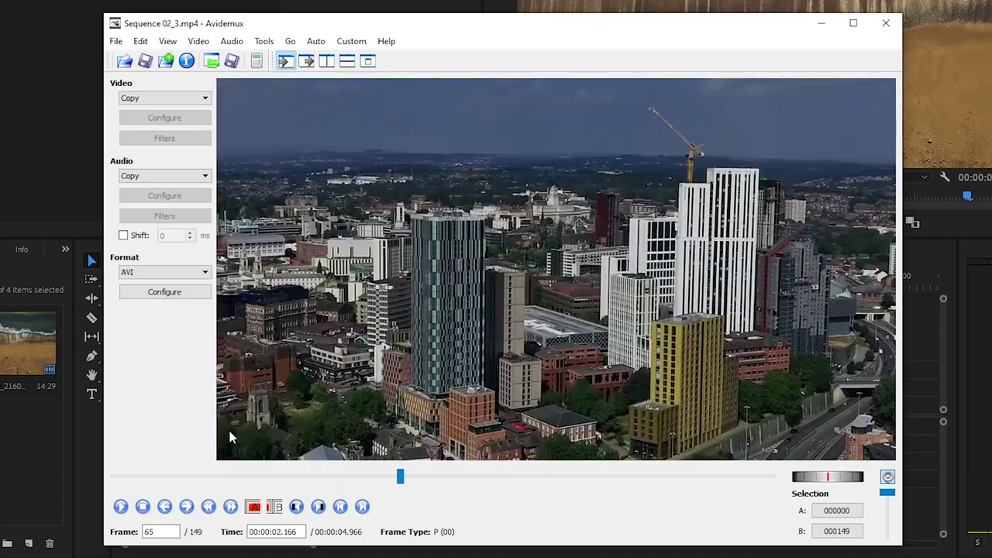
{"action": "key", "text": "Left"}
{"action": "key", "text": "Left"}
{"action": "key", "text": "Left"}
{"action": "key", "text": "Left"}
{"action": "key", "text": "Left"}
{"action": "key", "text": "Left"}
{"action": "key", "text": "Left"}
{"action": "key", "text": "Left"}
{"action": "key", "text": "Left"}
{"action": "key", "text": "Left"}
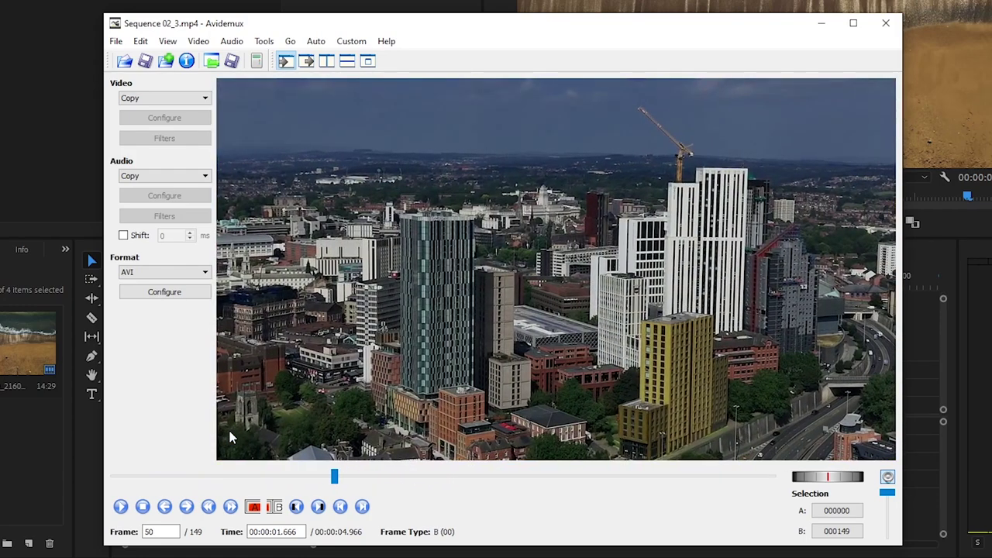
{"action": "key", "text": "Left"}
{"action": "key", "text": "Left"}
{"action": "key", "text": "Left"}
{"action": "key", "text": "Right"}
{"action": "key", "text": "Right"}
{"action": "key", "text": "Right"}
{"action": "key", "text": "Right"}
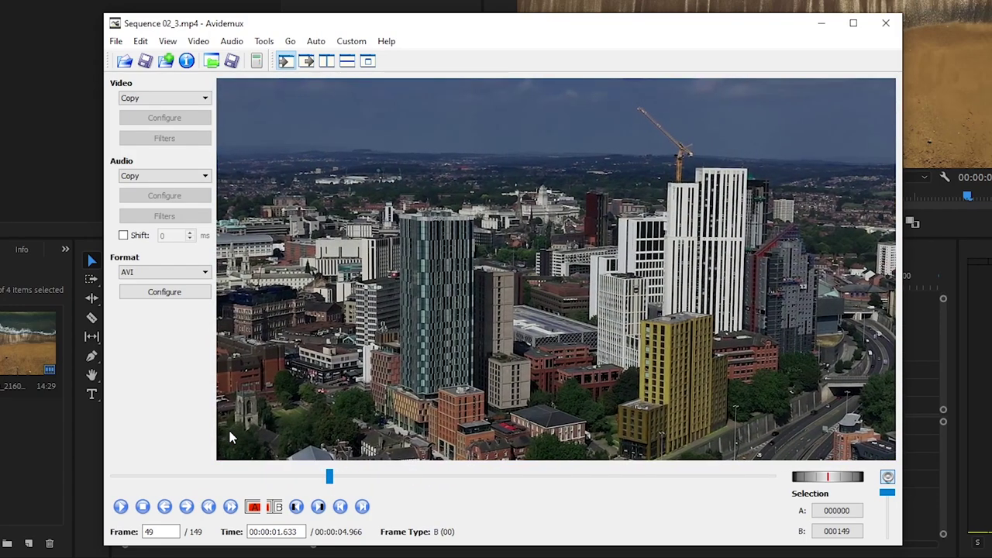
Set the video output codec to MPEG-4 ASP (Xvid)
{"action": "left_click", "coordinate": [184, 97]}
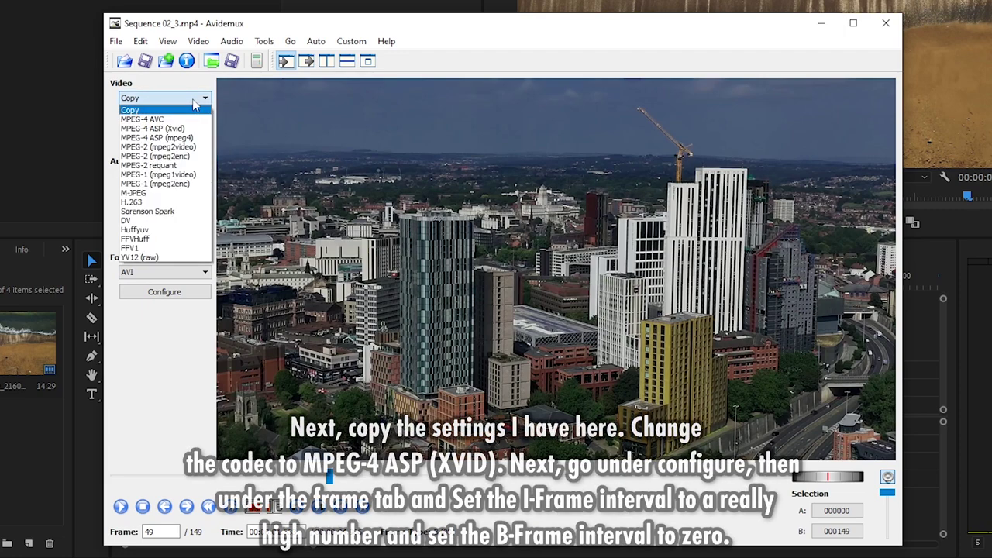
{"action": "left_click", "coordinate": [189, 129]}
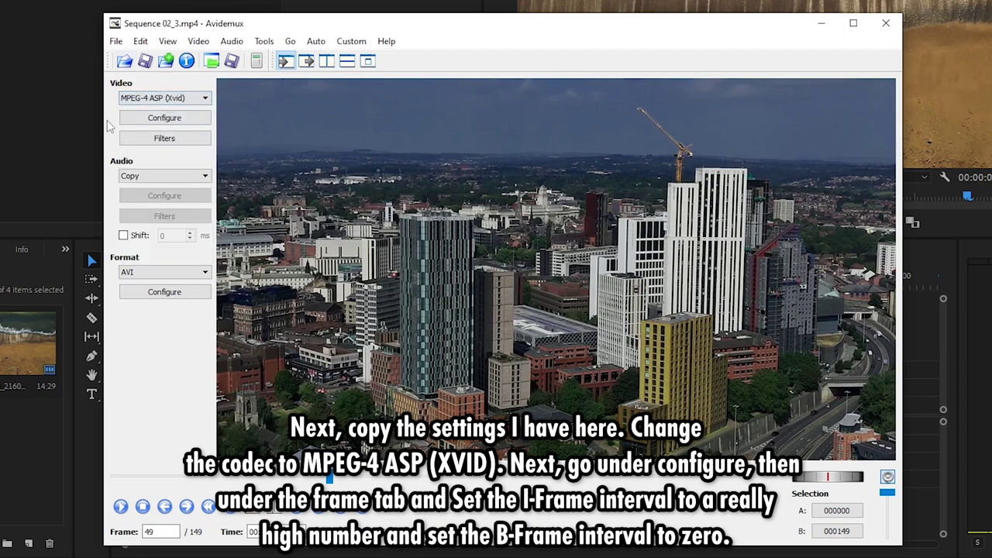
{"action": "left_click", "coordinate": [155, 176]}
{"action": "left_click", "coordinate": [172, 178]}
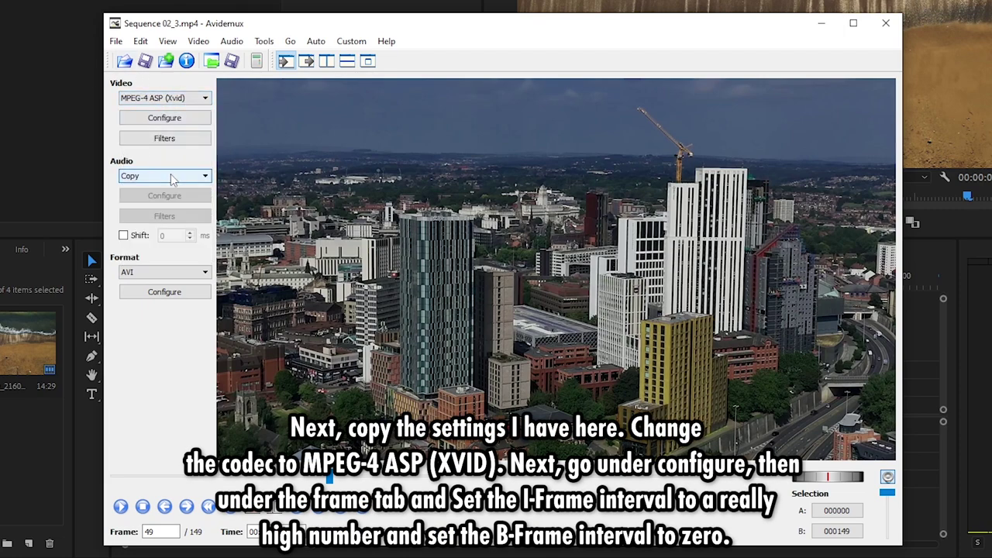
In the Xvid settings, turn on Quarter Pixel and turn off Chroma Motion Estimation
{"action": "left_click", "coordinate": [165, 122]}
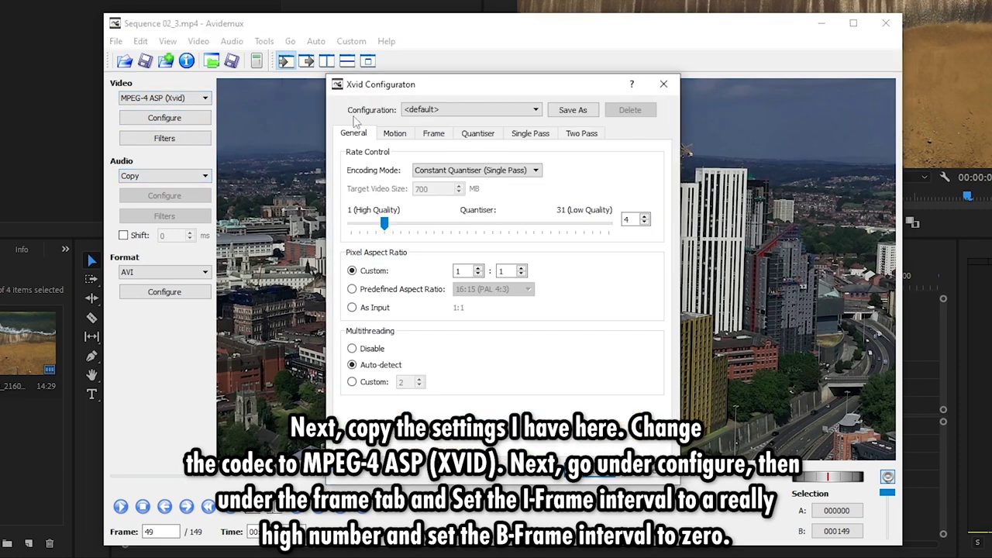
{"action": "left_click", "coordinate": [401, 135]}
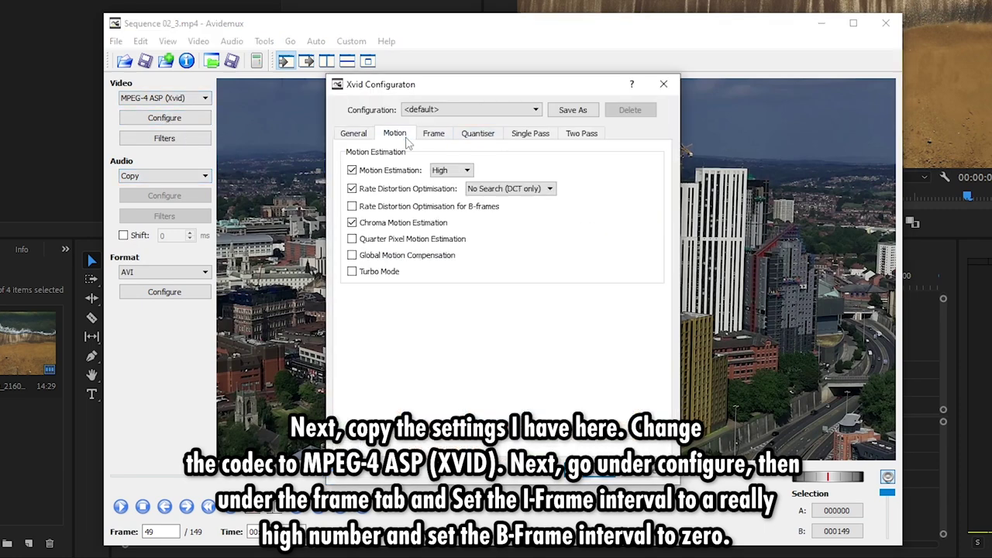
{"action": "left_click", "coordinate": [354, 239]}
{"action": "left_click", "coordinate": [361, 223]}
Set maximum I-frame interval 999999999 and 0 B-frames, disable Trellis, use MPEG matrix, apply
{"action": "left_click", "coordinate": [435, 135]}
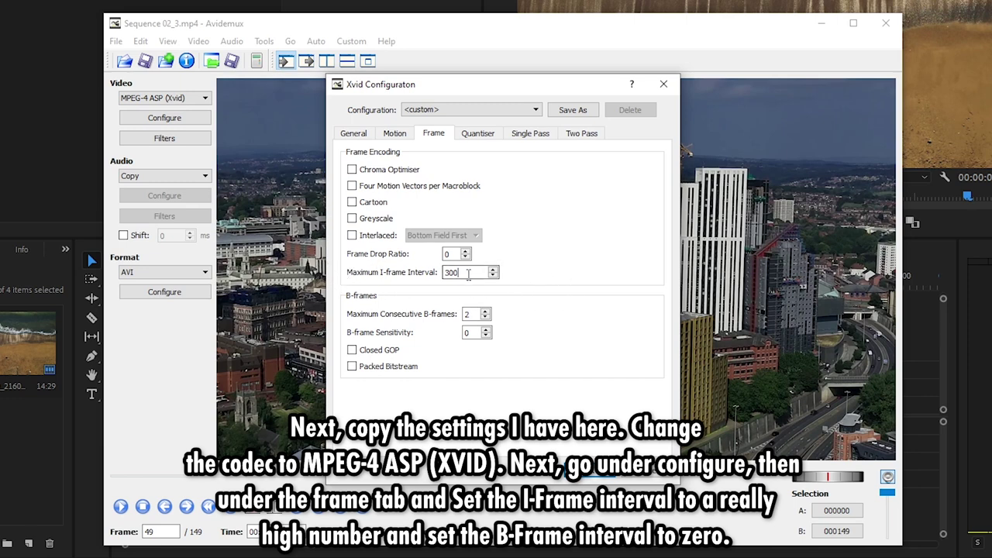
{"action": "left_click_drag", "start_coordinate": [469, 272], "coordinate": [437, 276]}
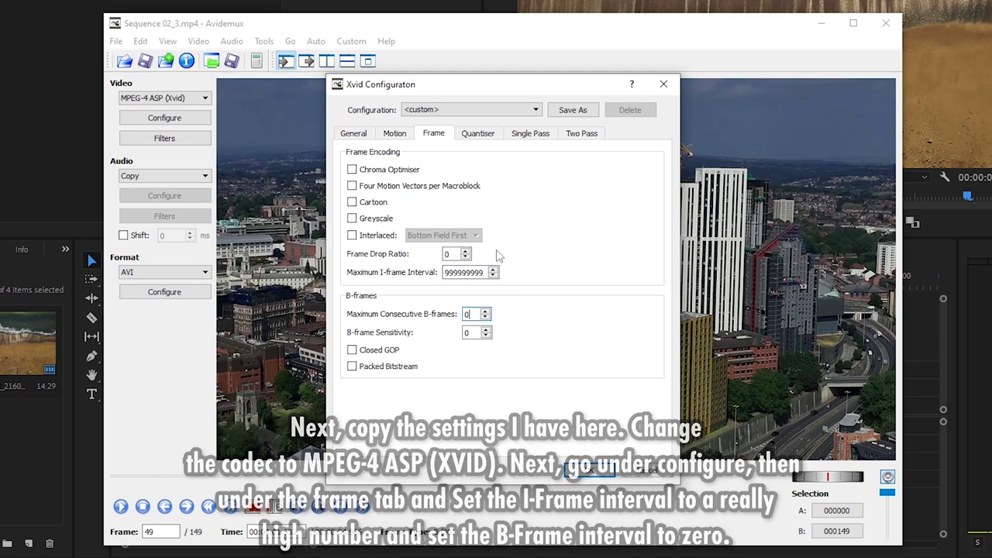
{"action": "left_click", "coordinate": [477, 133]}
{"action": "left_click", "coordinate": [353, 319]}
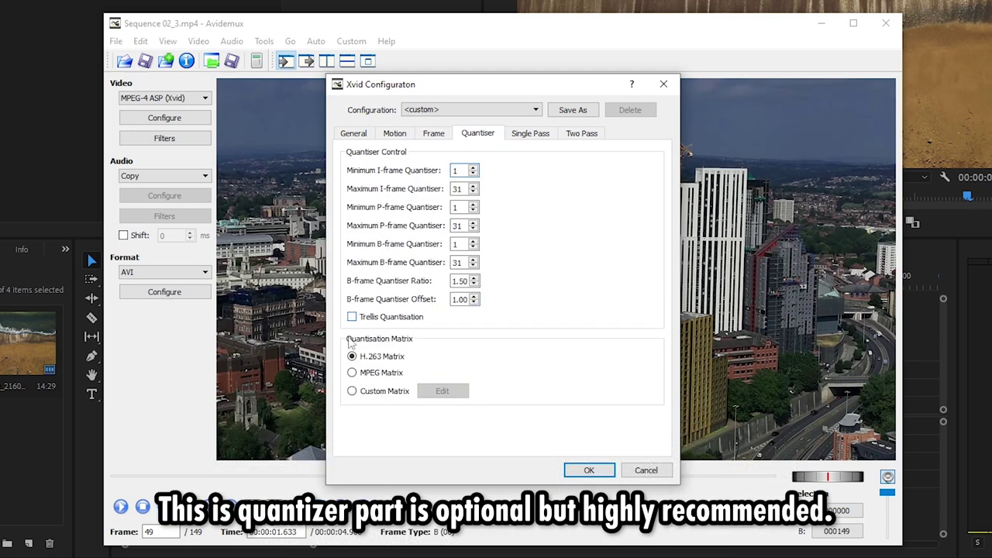
{"action": "left_click", "coordinate": [352, 373]}
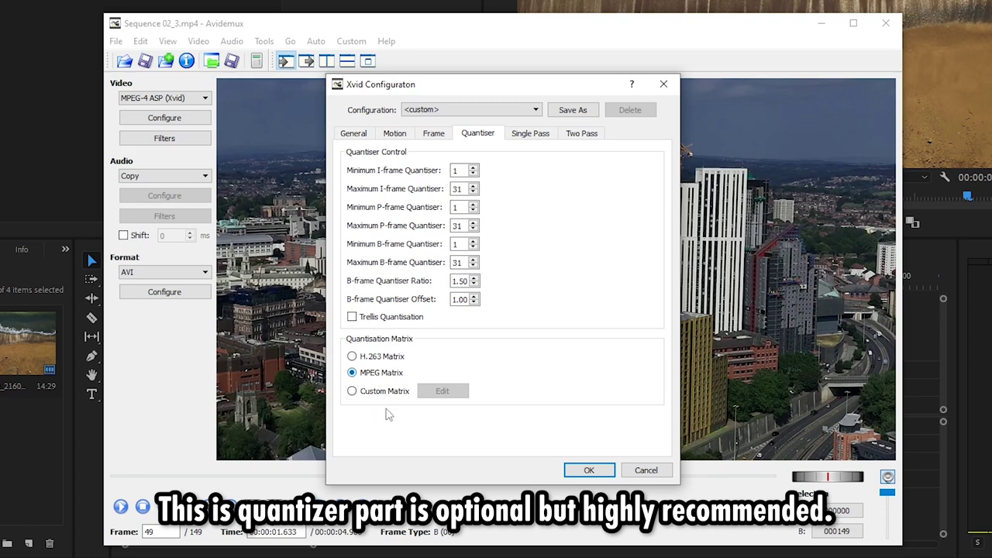
{"action": "left_click", "coordinate": [589, 470]}
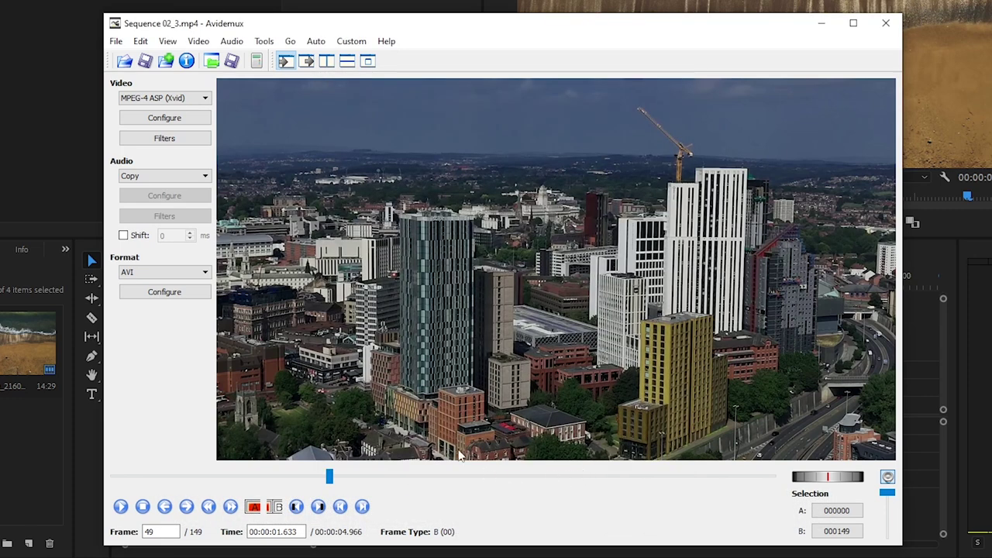
Save the encoded video as readyformoshing.avi and dismiss the completion notice
{"action": "left_click", "coordinate": [118, 42]}
{"action": "mouse_move", "coordinate": [240, 90]}
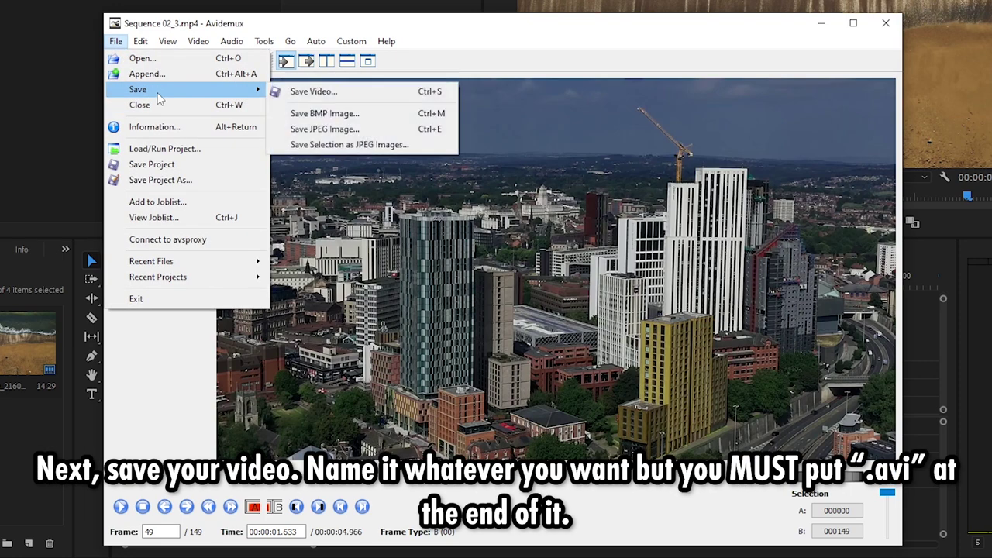
{"action": "left_click", "coordinate": [296, 93]}
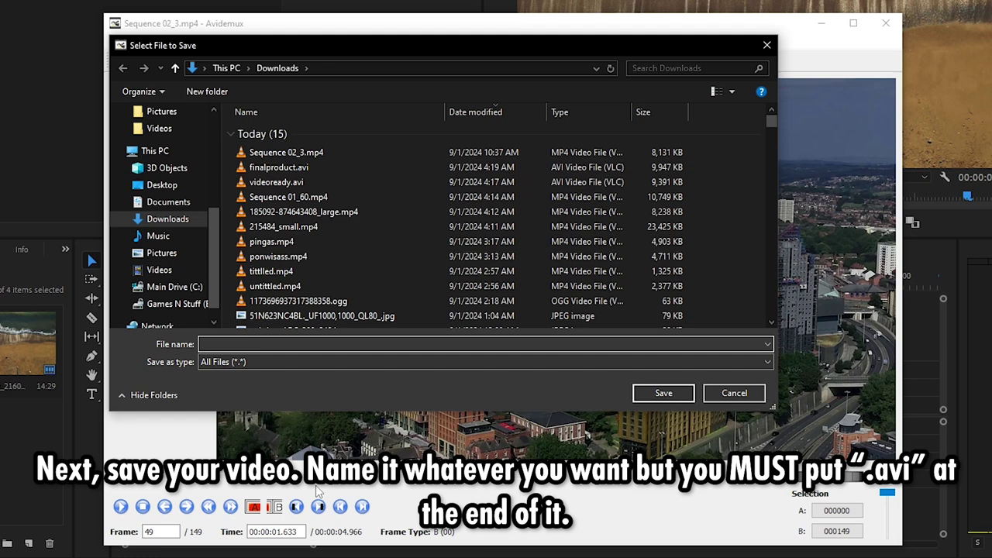
{"action": "type", "text": "vre"}
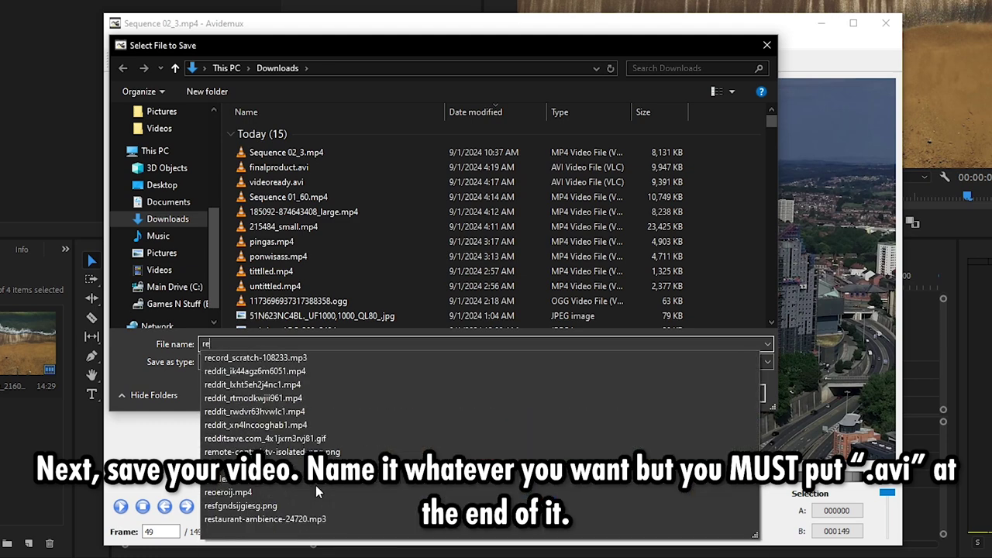
{"action": "type", "text": "adyformoshing.avi"}
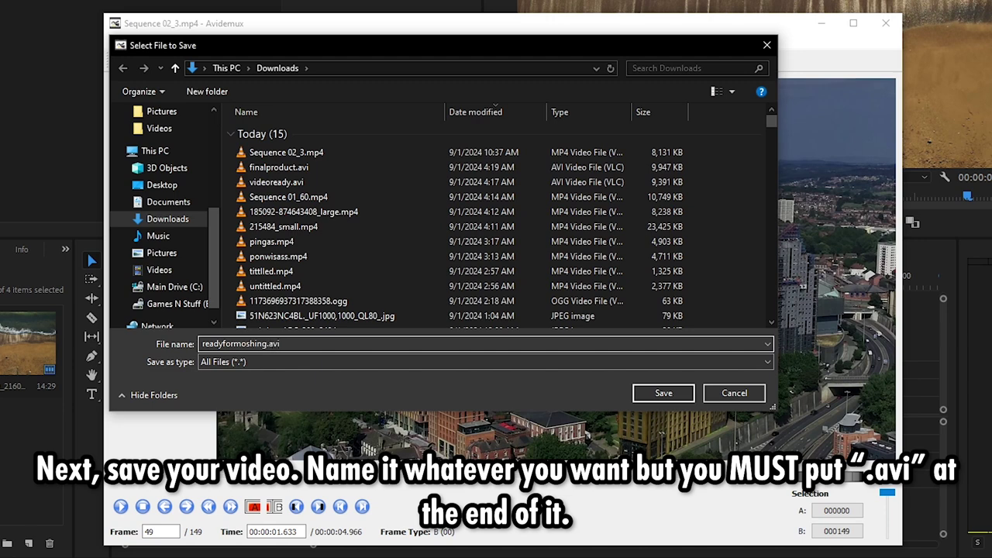
{"action": "key", "text": "Return"}
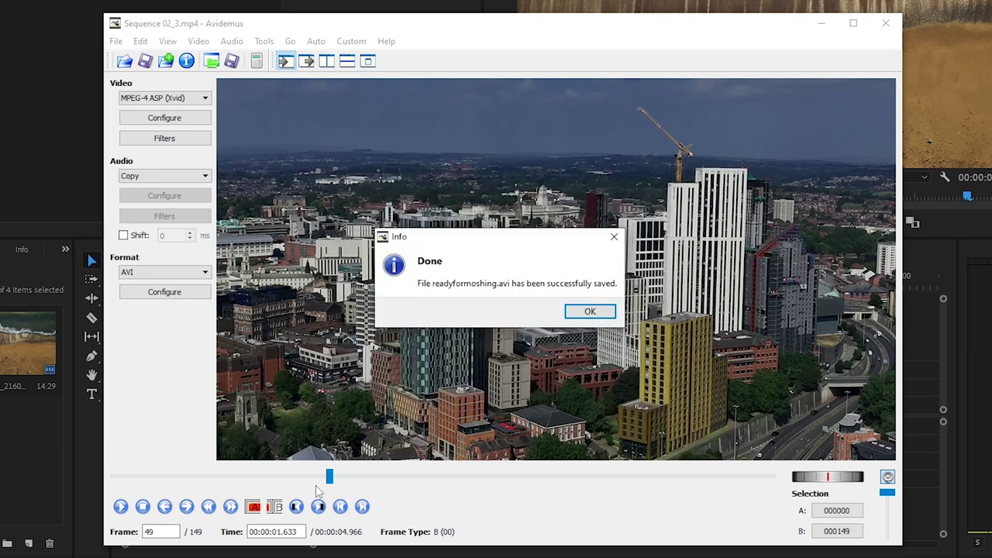
{"action": "left_click", "coordinate": [592, 313]}
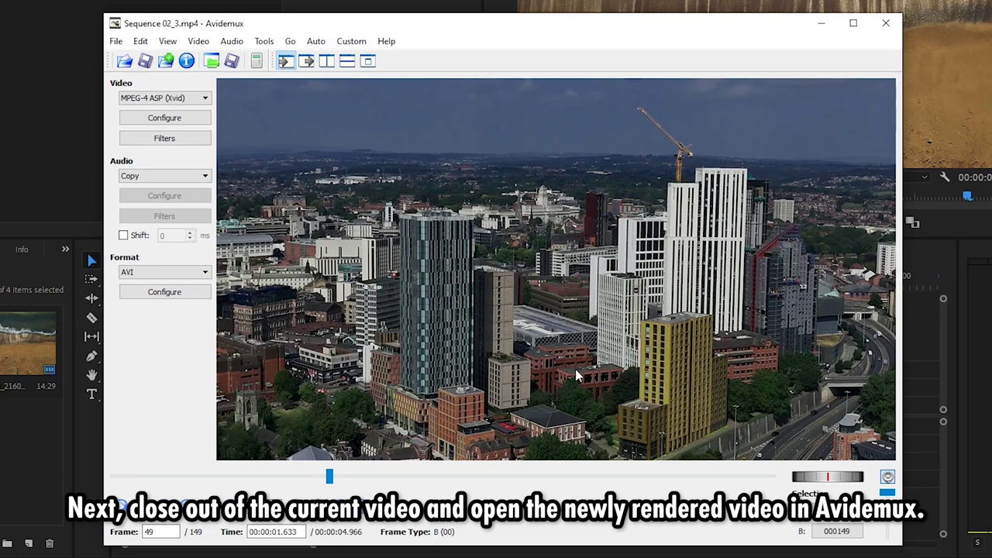
Close the currently loaded Sequence 02_3.mp4 video
{"action": "key", "text": "ctrl+w"}
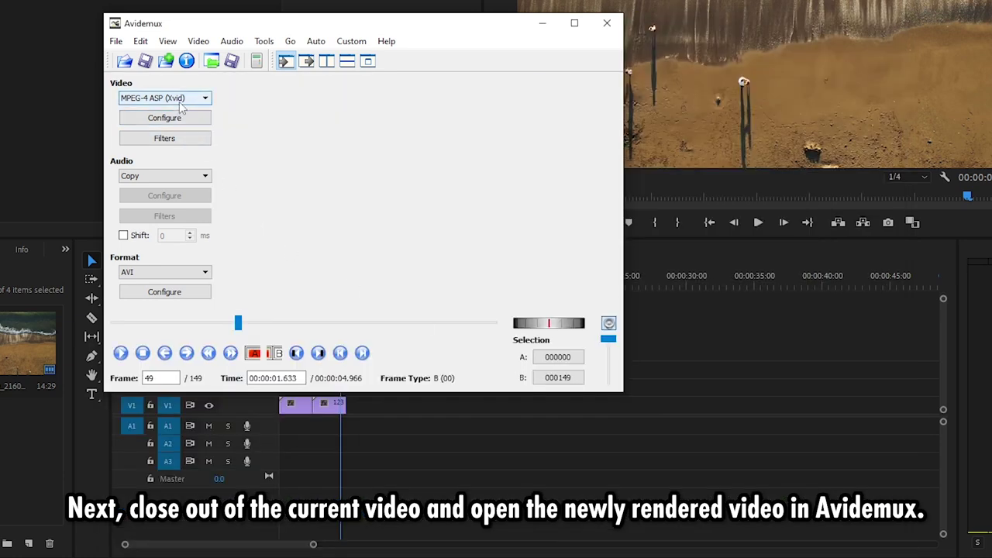
{"action": "left_click", "coordinate": [181, 101]}
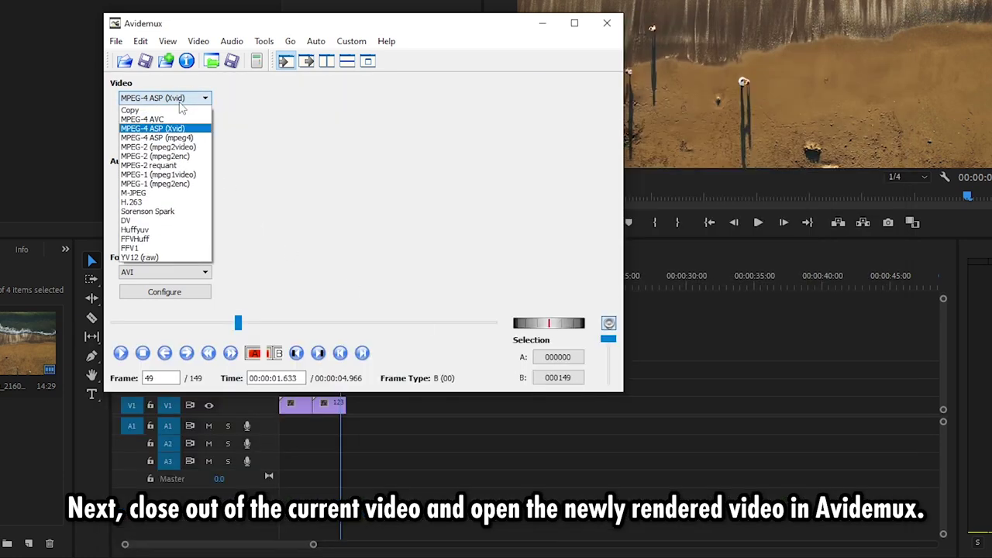
{"action": "left_click", "coordinate": [179, 102]}
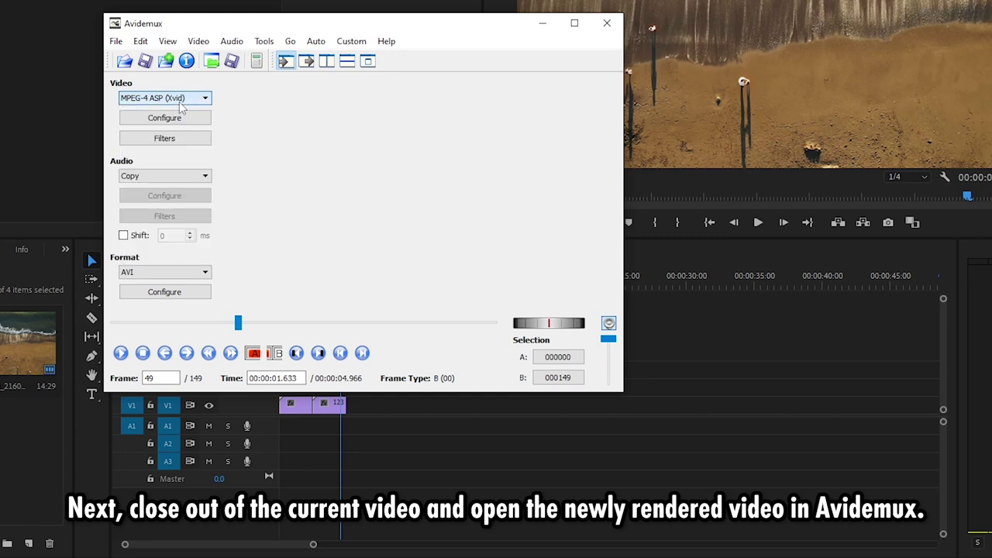
Load readyformoshing.avi from Downloads and switch the video output to Copy
{"action": "left_click", "coordinate": [124, 62]}
{"action": "left_click", "coordinate": [299, 153]}
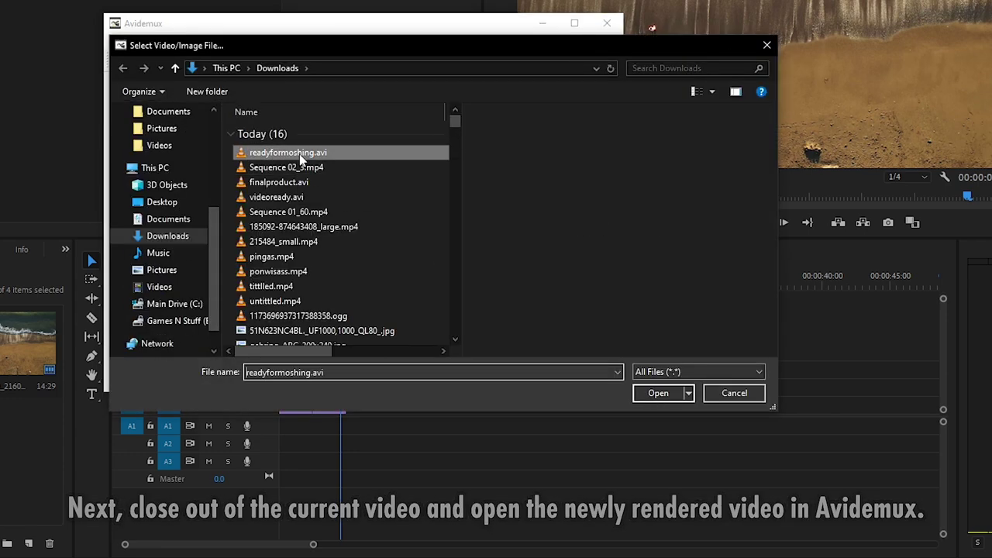
{"action": "left_click", "coordinate": [658, 393]}
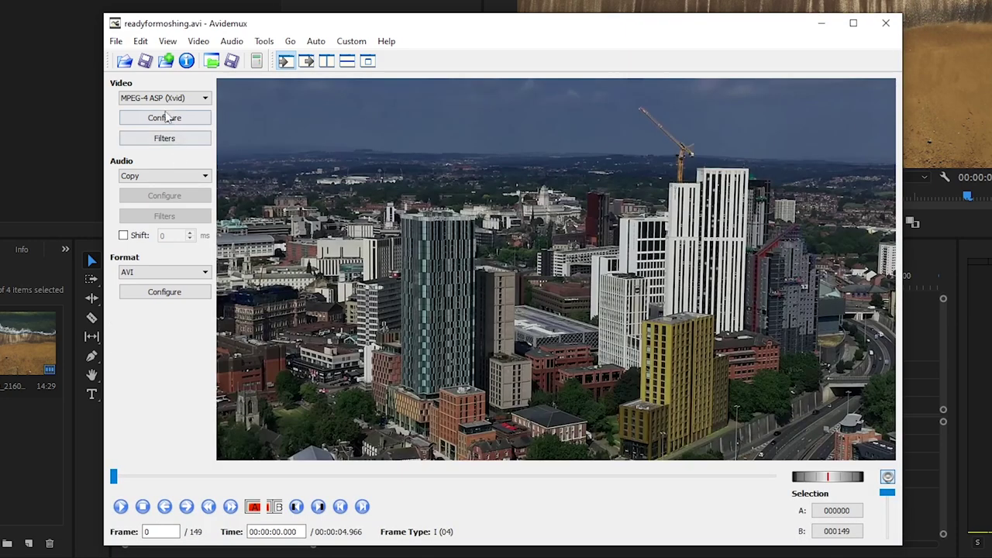
{"action": "left_click", "coordinate": [164, 98]}
{"action": "left_click", "coordinate": [166, 112]}
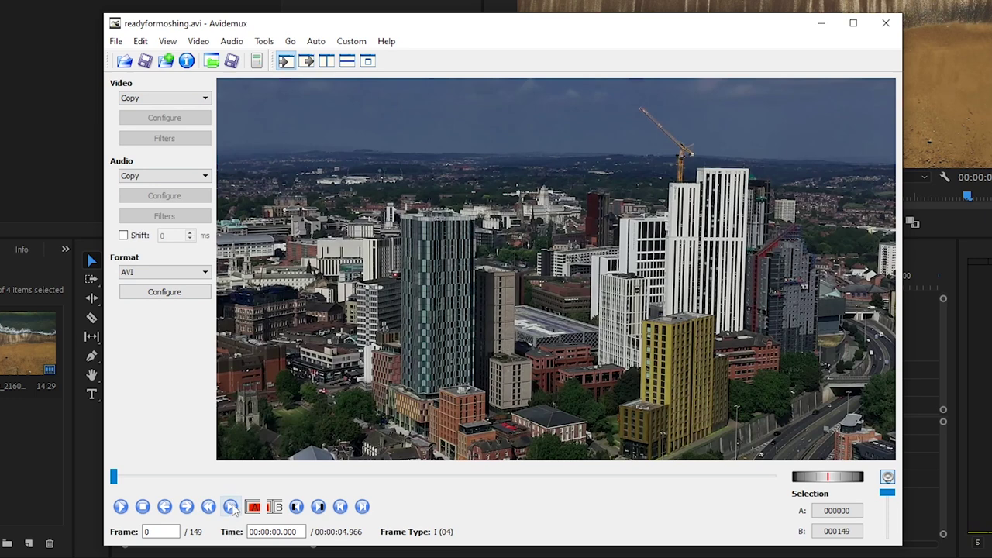
Mark frames 76 to 77 with A and B and delete the beach-shot keyframe at frame 76
{"action": "key", "text": "space"}
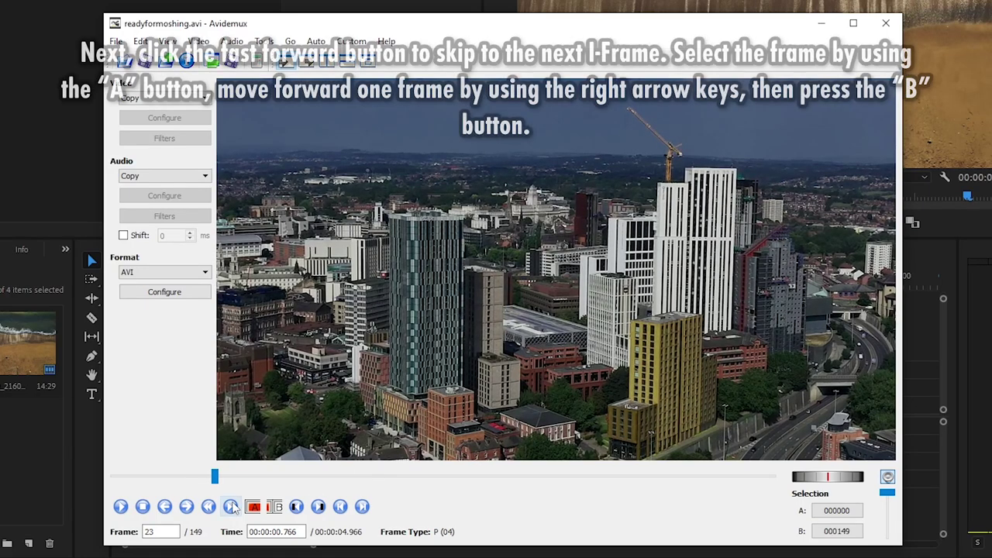
{"action": "left_click", "coordinate": [230, 506]}
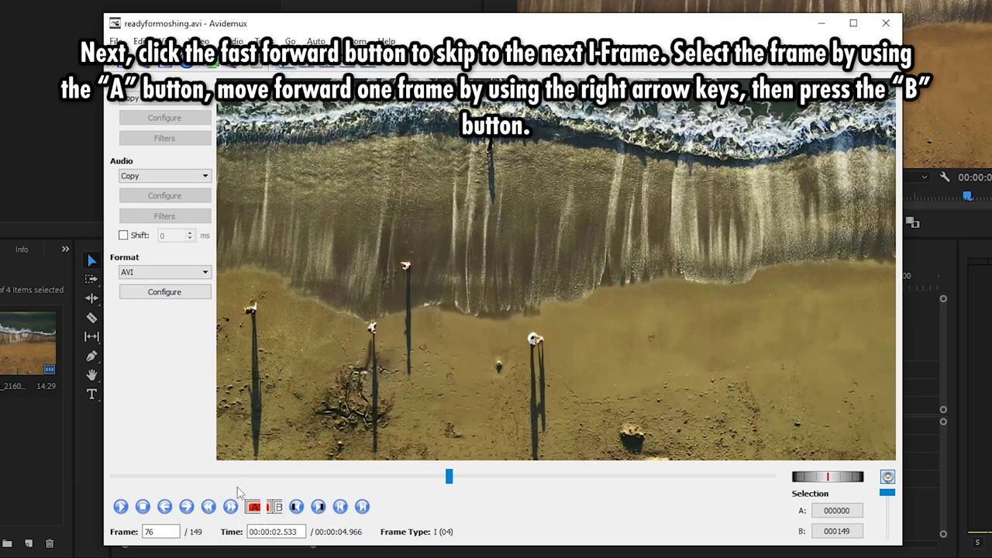
{"action": "left_click", "coordinate": [254, 507]}
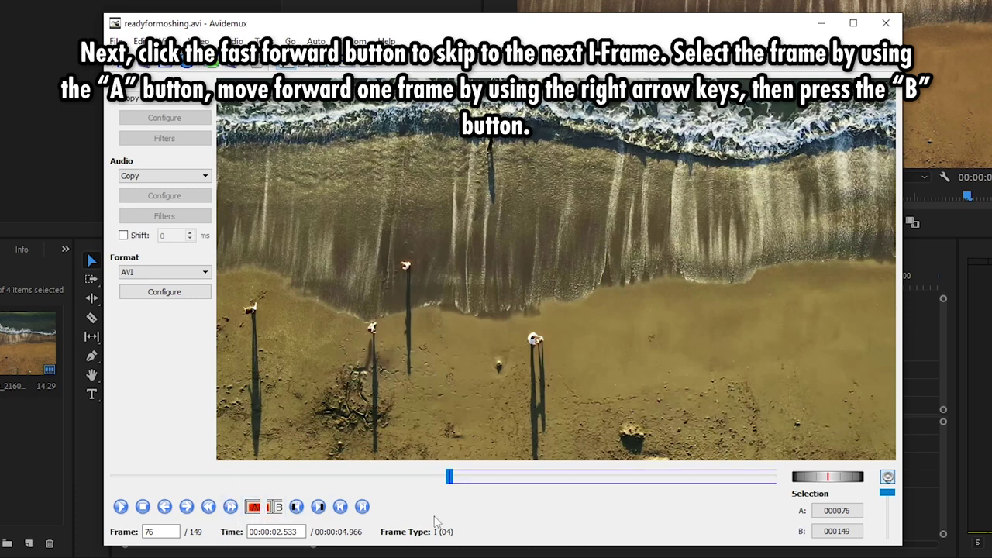
{"action": "key", "text": "Right"}
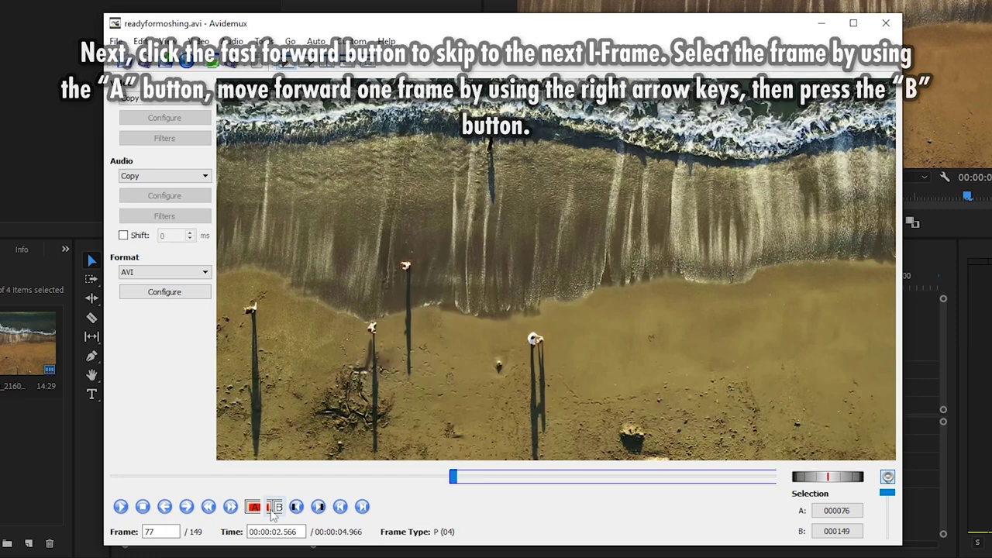
{"action": "left_click", "coordinate": [274, 507]}
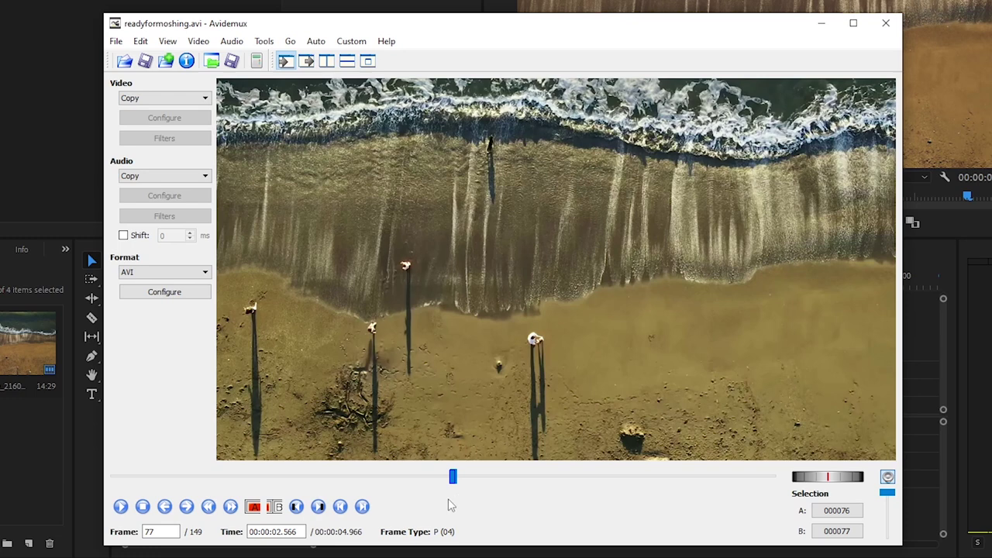
{"action": "key", "text": "Delete"}
Select frame 115 with markers A and B, copy it, and paste duplicates repeatedly
{"action": "key", "text": "Right"}
{"action": "key", "text": "Right"}
{"action": "key", "text": "Right"}
{"action": "key", "text": "Right"}
{"action": "key", "text": "Right"}
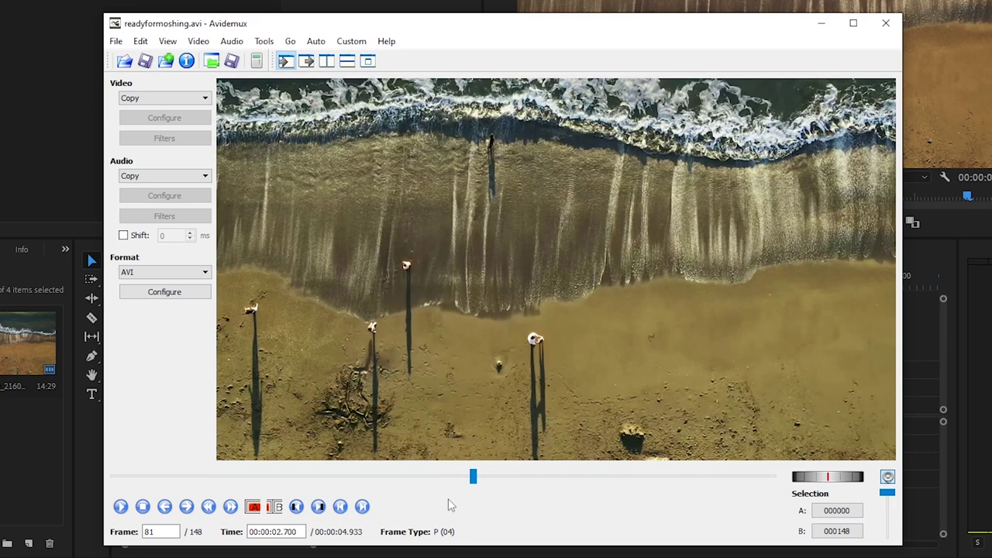
{"action": "key", "text": "space"}
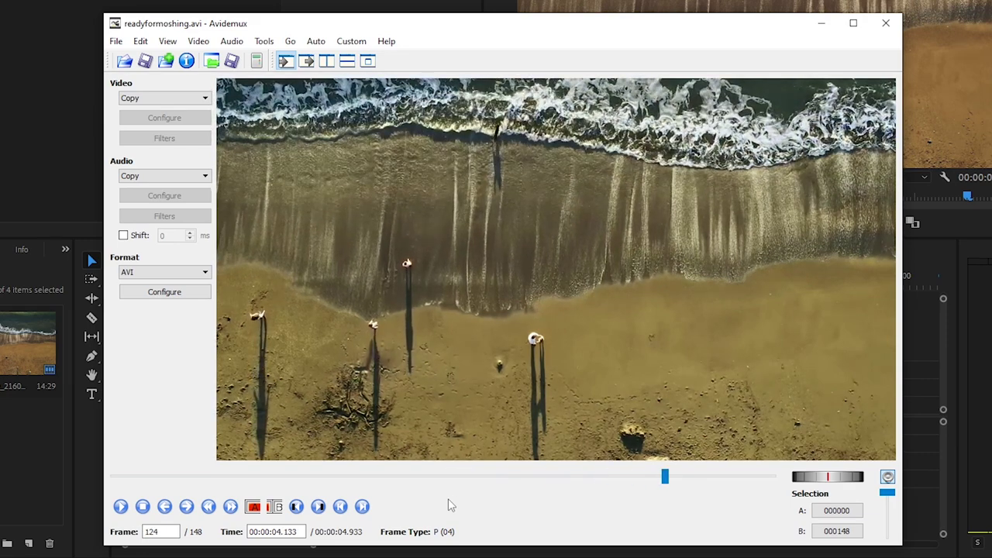
{"action": "key", "text": "Left"}
{"action": "key", "text": "Left"}
{"action": "key", "text": "Left"}
{"action": "key", "text": "Left"}
{"action": "key", "text": "Left"}
{"action": "key", "text": "Left"}
{"action": "key", "text": "Left"}
{"action": "key", "text": "Left"}
{"action": "key", "text": "Left"}
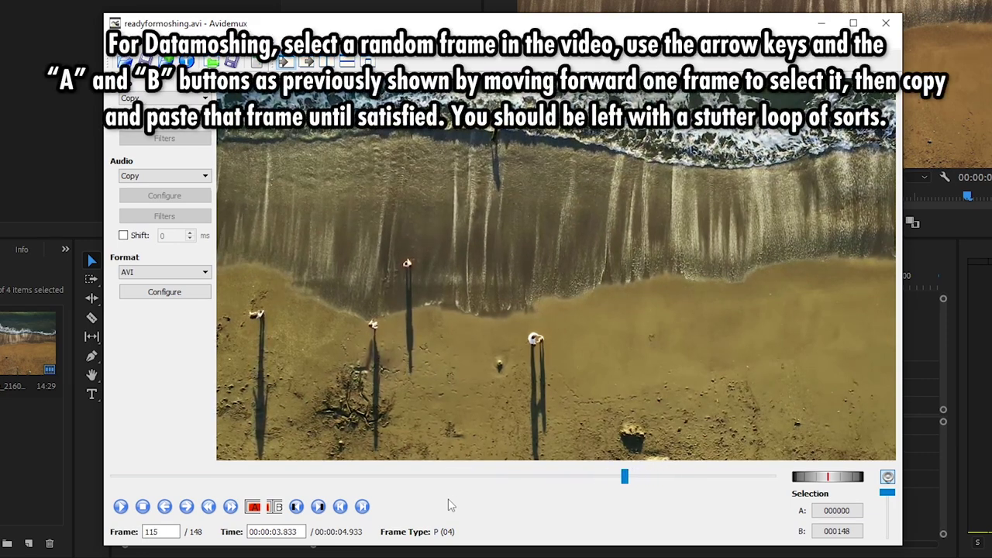
{"action": "key", "text": "bracketleft"}
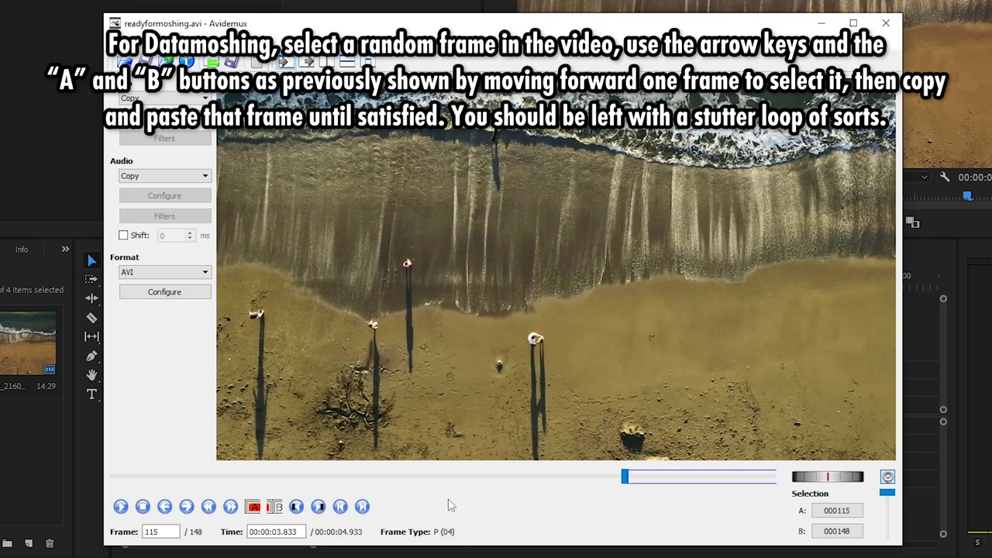
{"action": "key", "text": "Right"}
{"action": "key", "text": "bracketright"}
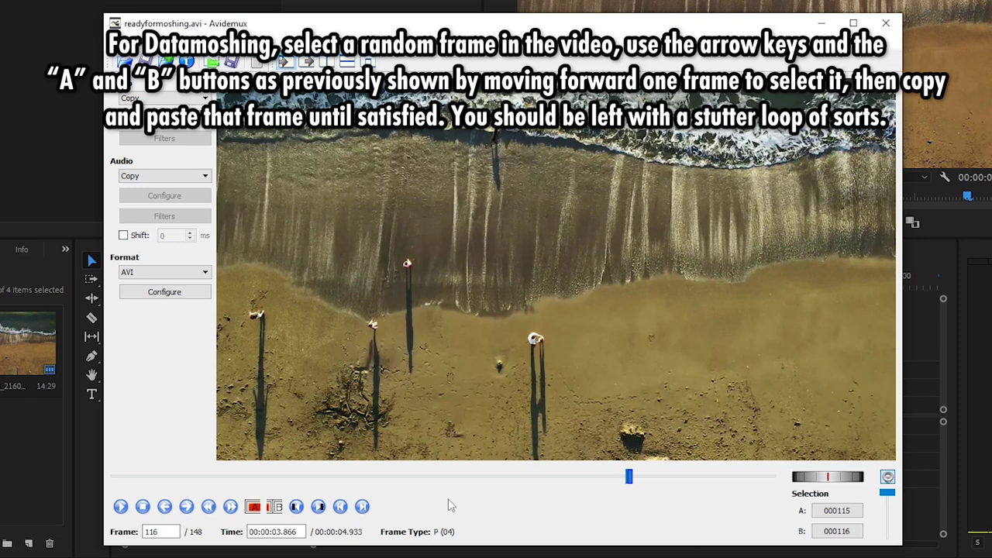
{"action": "key", "text": "ctrl+c"}
{"action": "key", "text": "ctrl+v"}
{"action": "key", "text": "ctrl+v"}
{"action": "key", "text": "ctrl+v"}
{"action": "key", "text": "ctrl+v"}
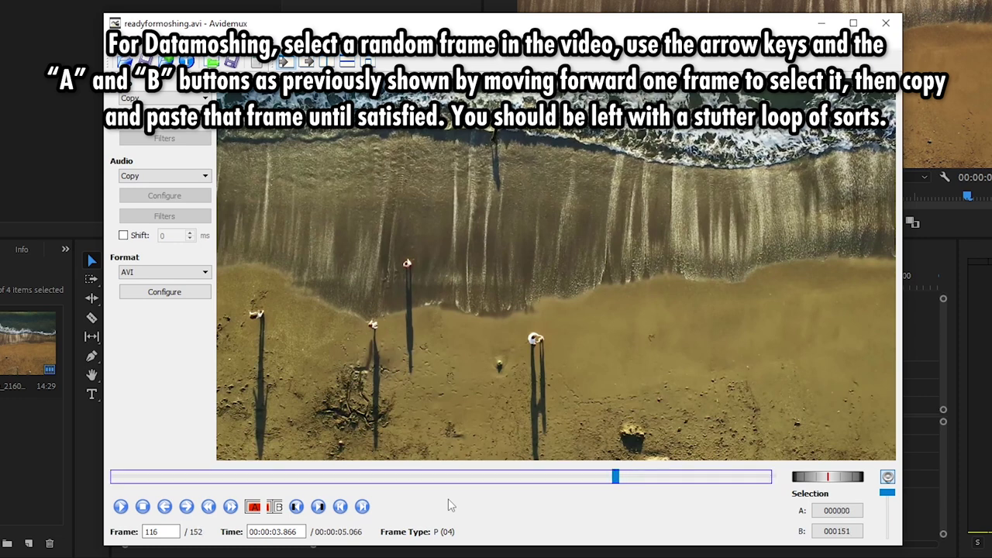
{"action": "key", "text": "ctrl+v"}
{"action": "key", "text": "ctrl+v"}
{"action": "key", "text": "ctrl+v"}
{"action": "key", "text": "ctrl+v"}
{"action": "key", "text": "ctrl+v"}
{"action": "key", "text": "ctrl+v"}
{"action": "key", "text": "ctrl+v"}
{"action": "key", "text": "ctrl+v"}
{"action": "key", "text": "ctrl+v"}
{"action": "key", "text": "ctrl+v"}
{"action": "key", "text": "ctrl+v"}
{"action": "key", "text": "ctrl+v"}
{"action": "key", "text": "ctrl+v"}
{"action": "key", "text": "ctrl+v"}
{"action": "key", "text": "ctrl+v"}
{"action": "key", "text": "ctrl+v"}
{"action": "key", "text": "ctrl+v"}
{"action": "key", "text": "ctrl+v"}
{"action": "key", "text": "ctrl+v"}
{"action": "key", "text": "ctrl+v"}
{"action": "key", "text": "ctrl+v"}
{"action": "key", "text": "ctrl+v"}
{"action": "key", "text": "ctrl+v"}
{"action": "key", "text": "ctrl+v"}
{"action": "key", "text": "ctrl+v"}
{"action": "key", "text": "ctrl+v"}
{"action": "key", "text": "ctrl+v"}
{"action": "key", "text": "ctrl+v"}
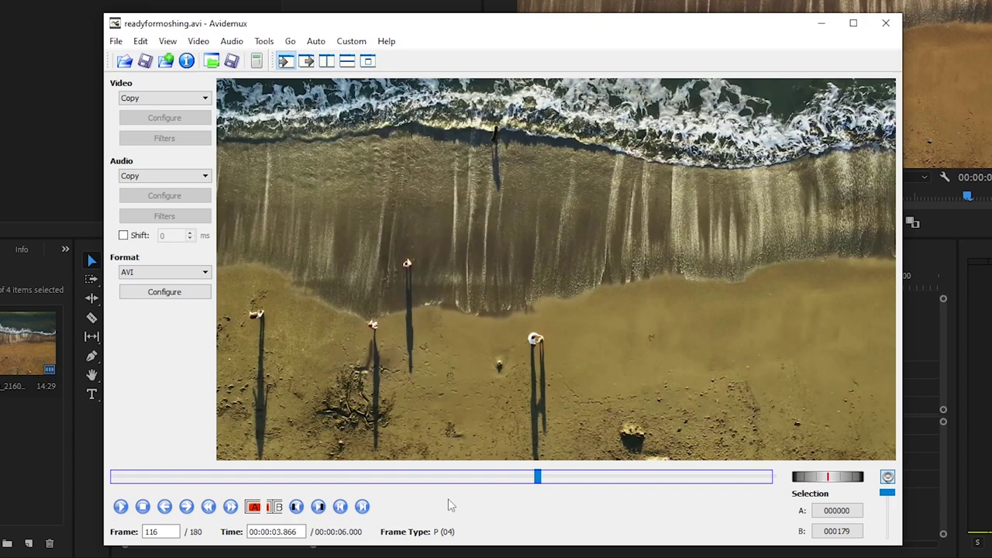
Save the 180-frame datamoshed clip as finalvideo.avi, answering No to smart copy
{"action": "left_click", "coordinate": [115, 41]}
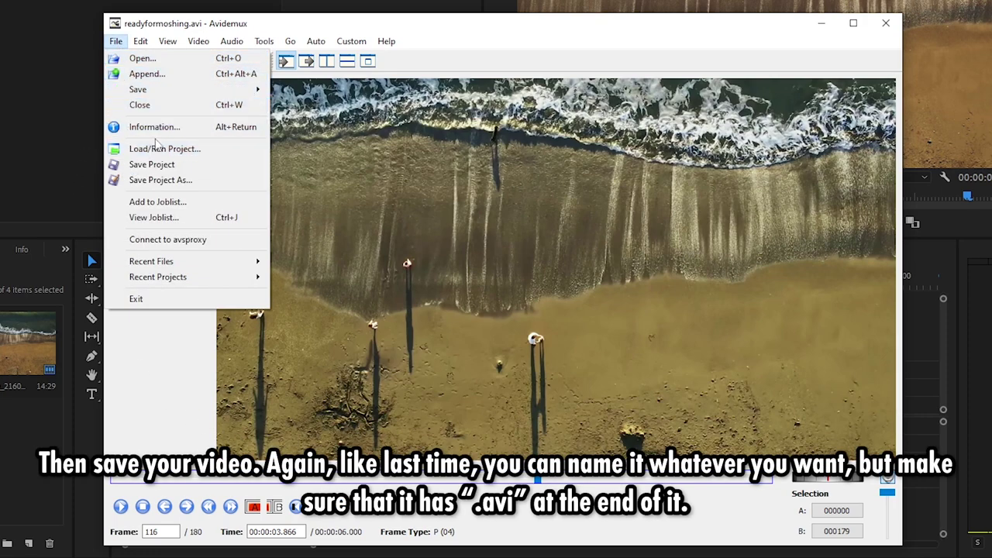
{"action": "mouse_move", "coordinate": [182, 91]}
{"action": "left_click", "coordinate": [313, 101]}
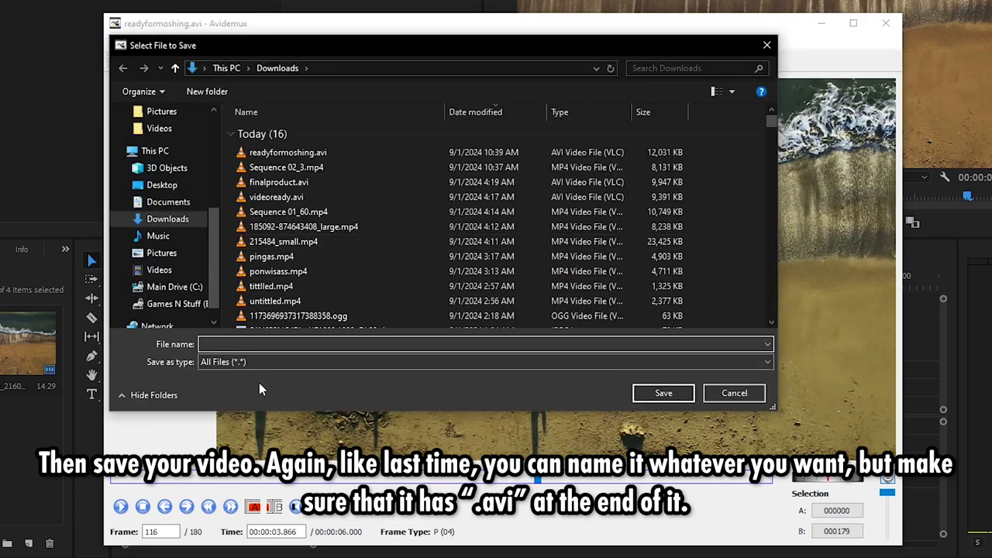
{"action": "type", "text": "finalvide"}
{"action": "type", "text": "o.avi"}
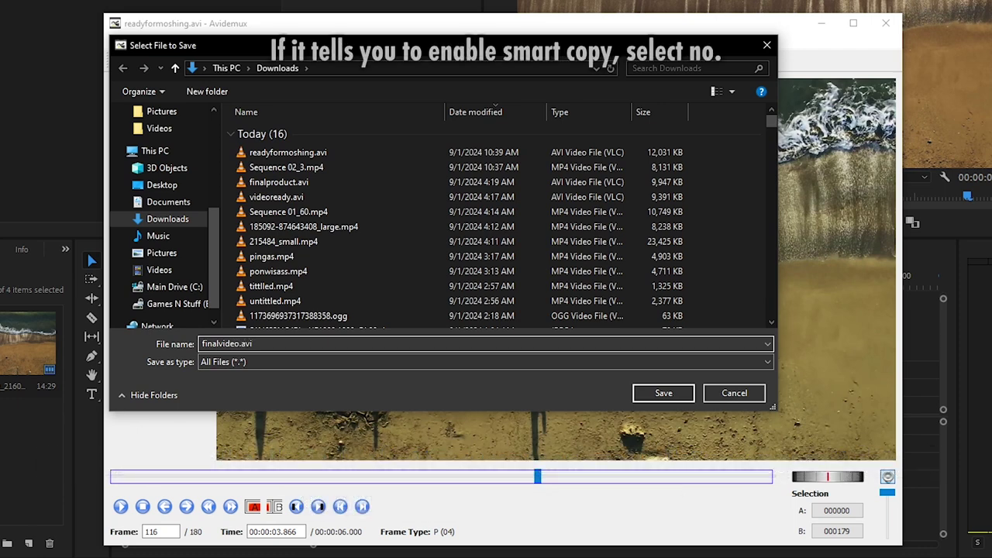
{"action": "key", "text": "Return"}
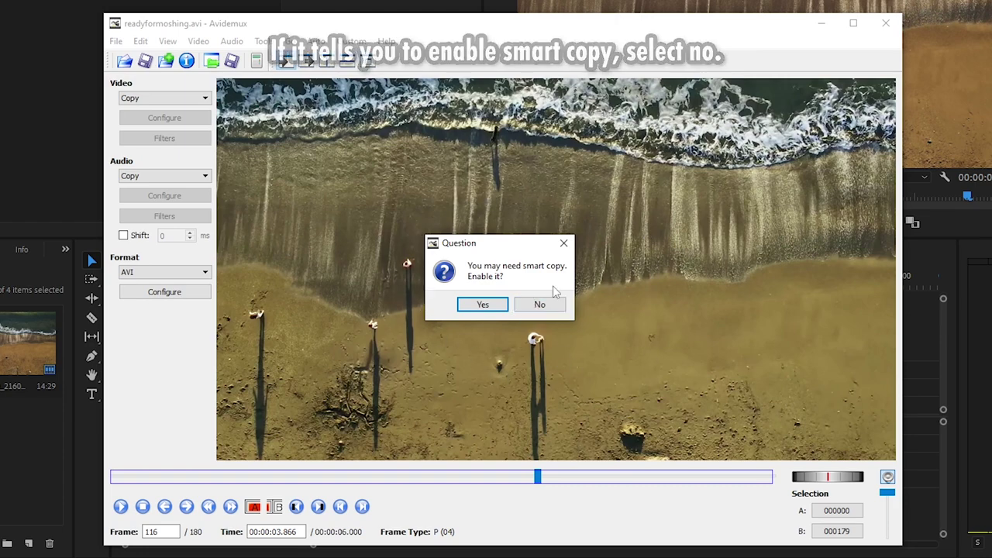
{"action": "left_click", "coordinate": [543, 304]}
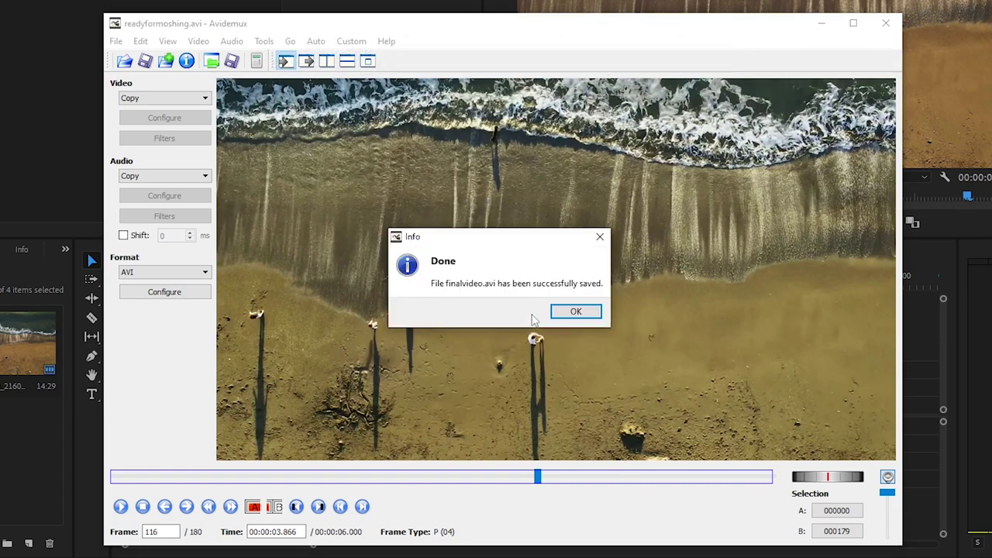